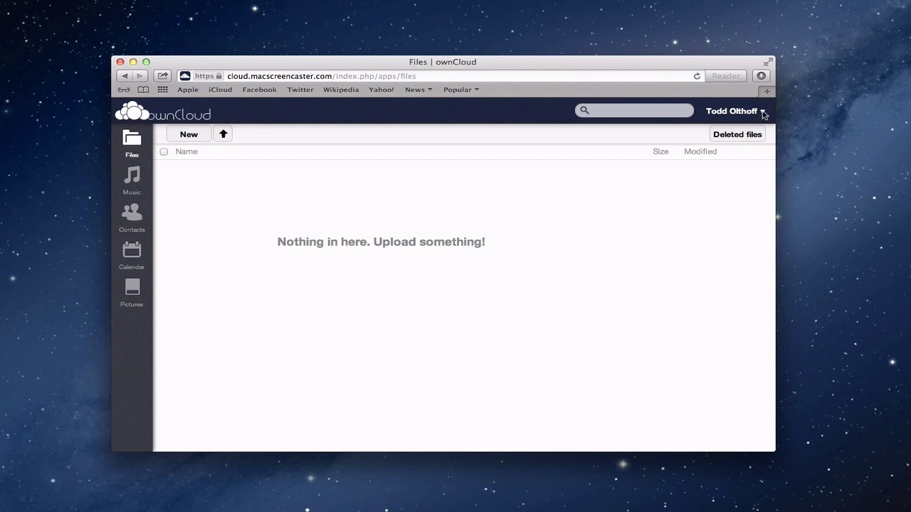
- Open the personal settings and view the available interface languages without changing the selection
click(763, 114)
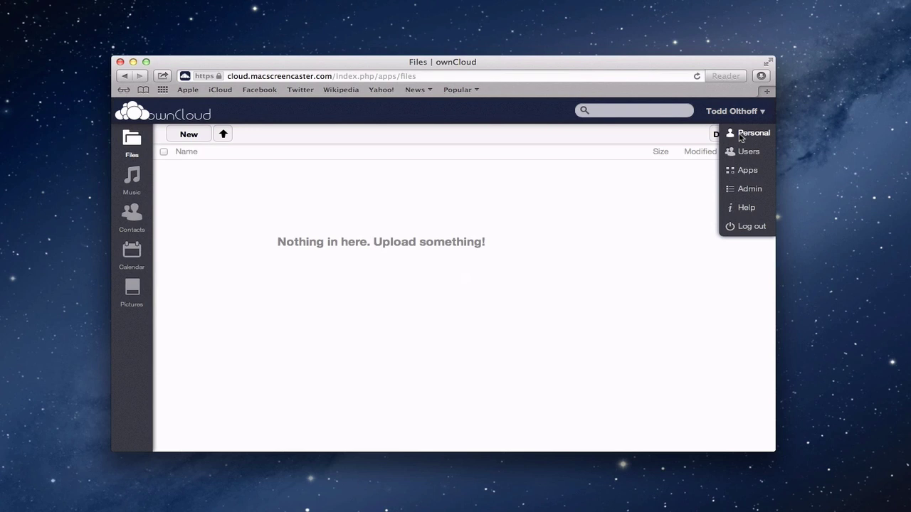
click(744, 134)
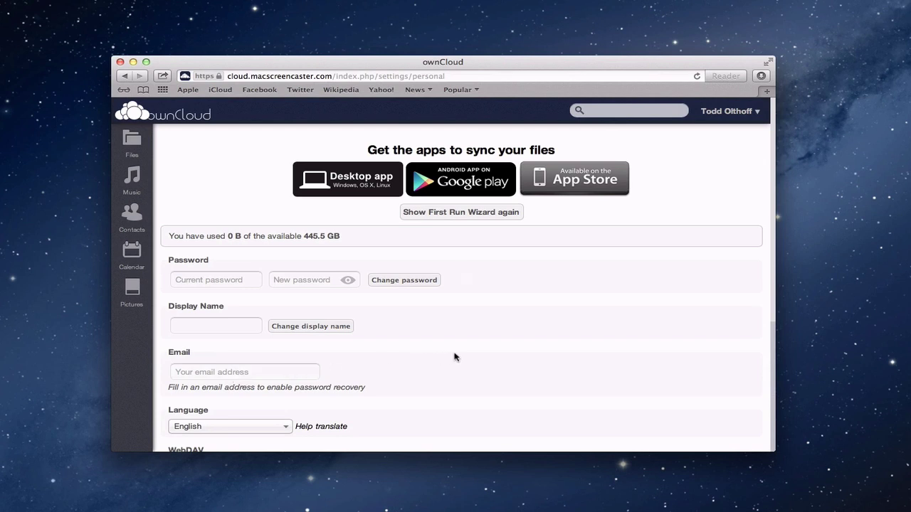
scroll(455, 357, down, 1)
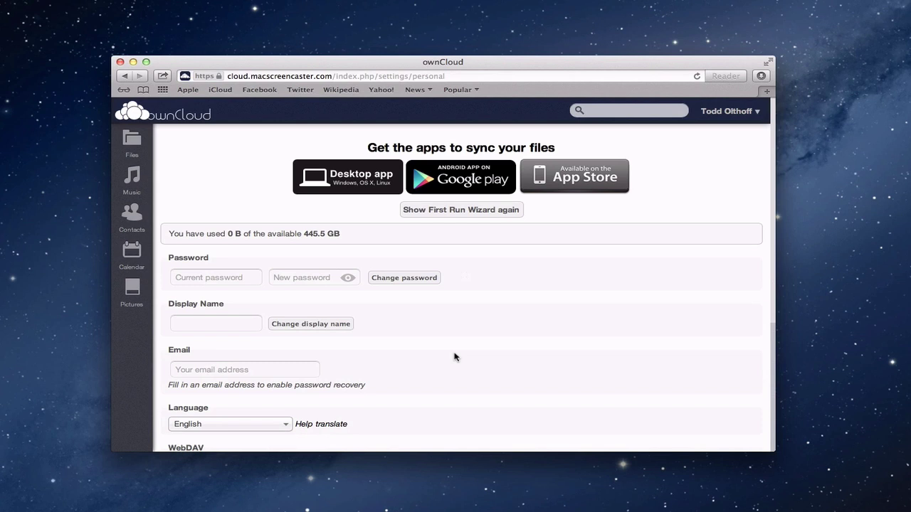
scroll(455, 357, down, 3)
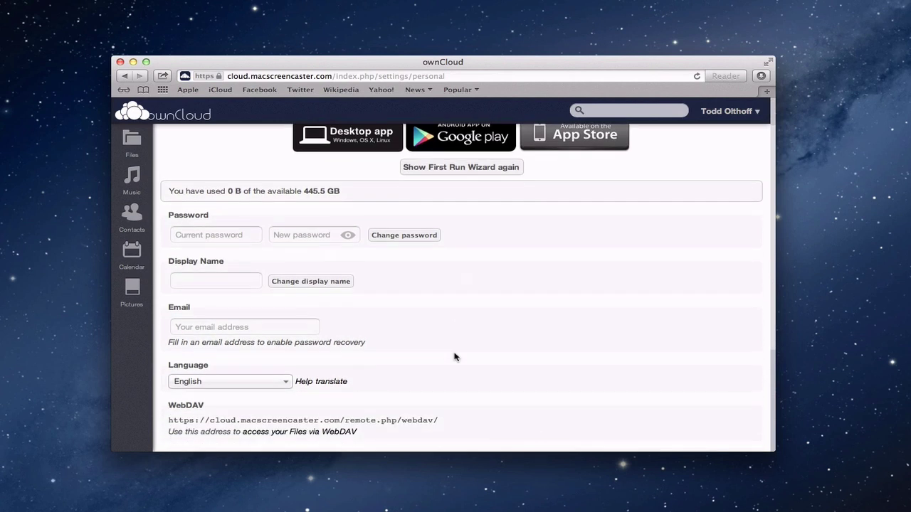
scroll(456, 357, down, 2)
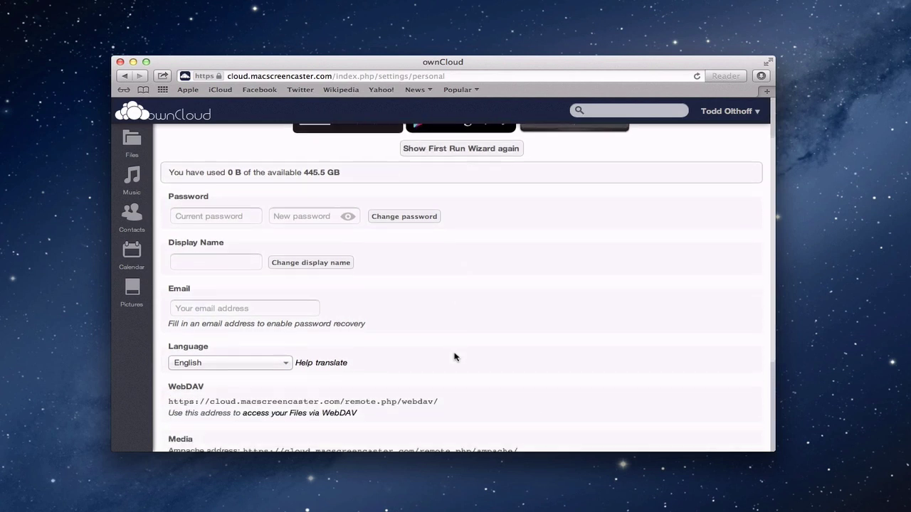
click(286, 356)
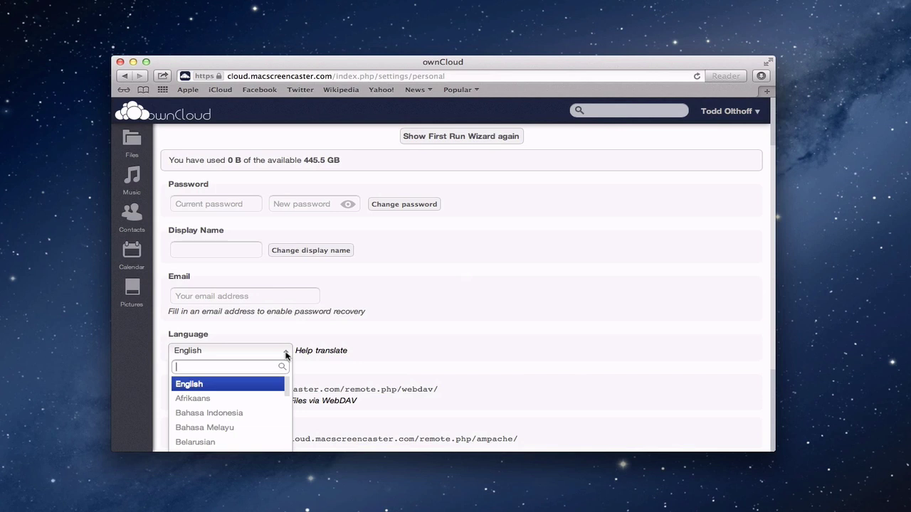
click(409, 346)
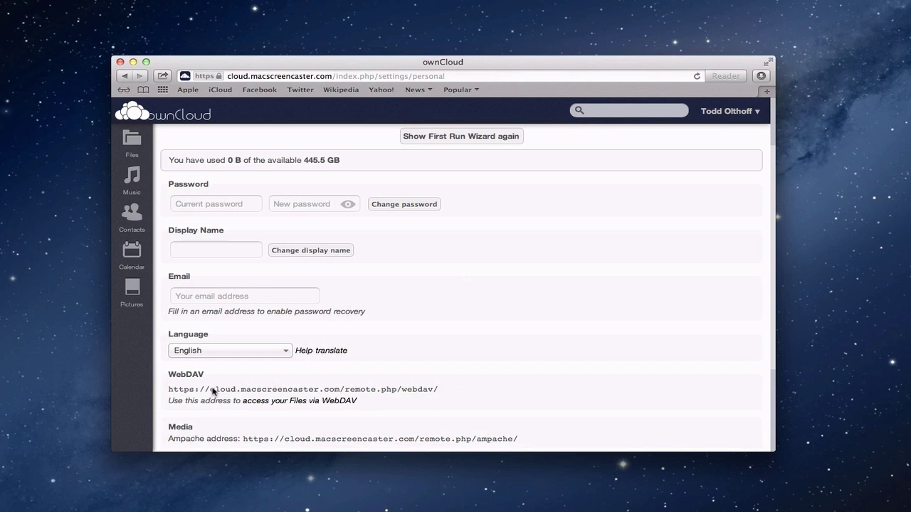
- Examine the WebDAV address, Ampache media address, user account migration and version sections of the personal settings
scroll(519, 382, down, 1)
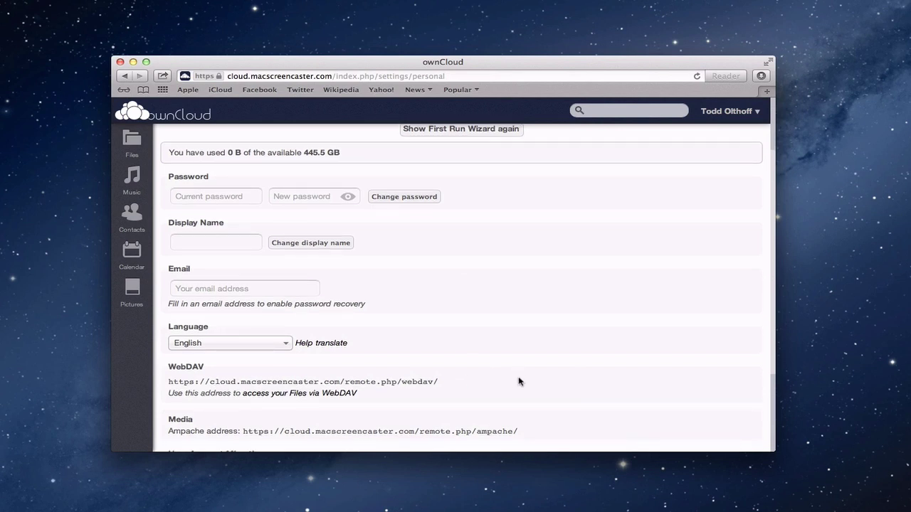
scroll(519, 382, down, 5)
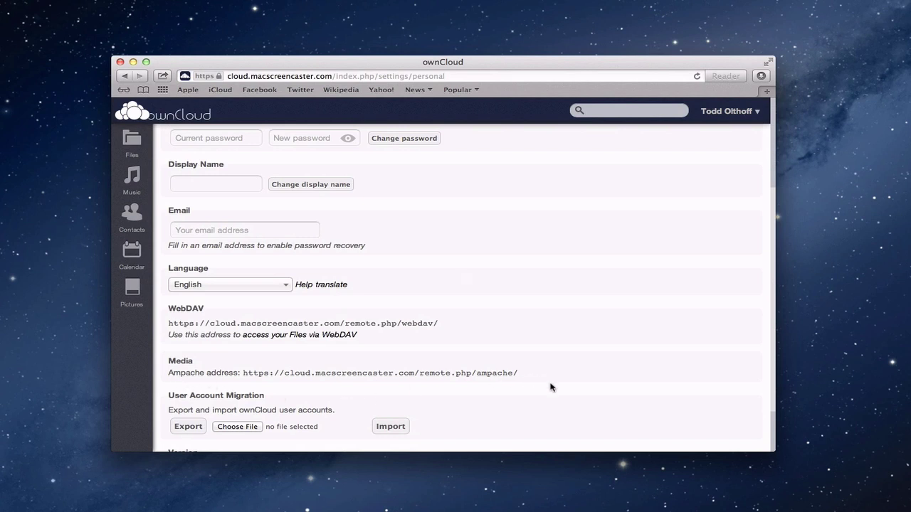
scroll(548, 387, down, 1)
scroll(550, 387, down, 3)
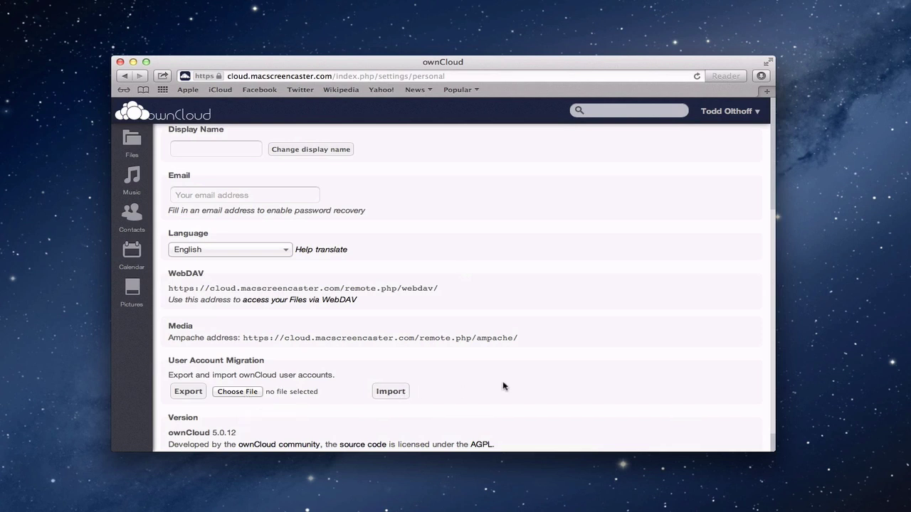
scroll(503, 387, down, 2)
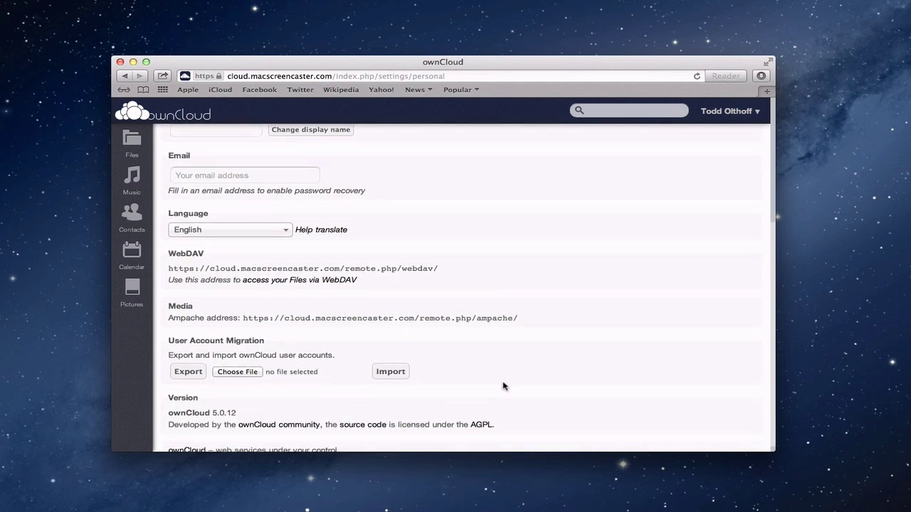
scroll(503, 387, down, 1)
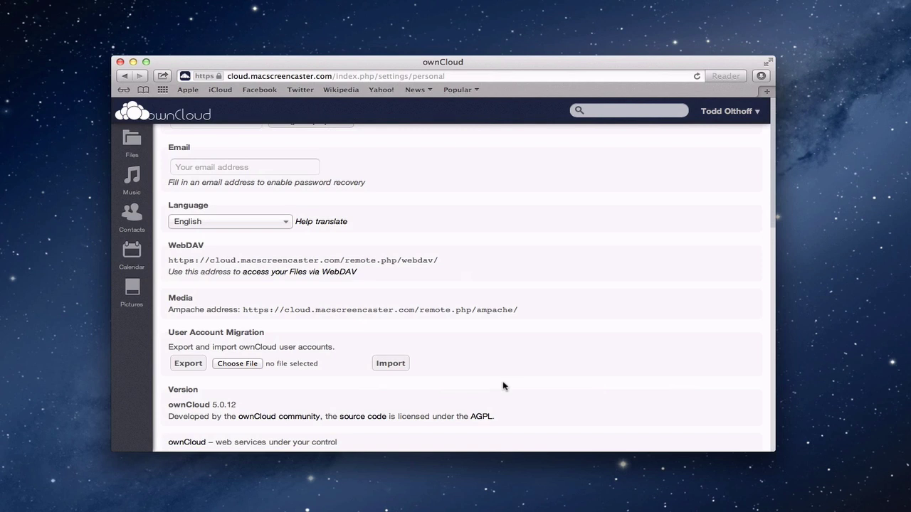
scroll(503, 386, up, 10)
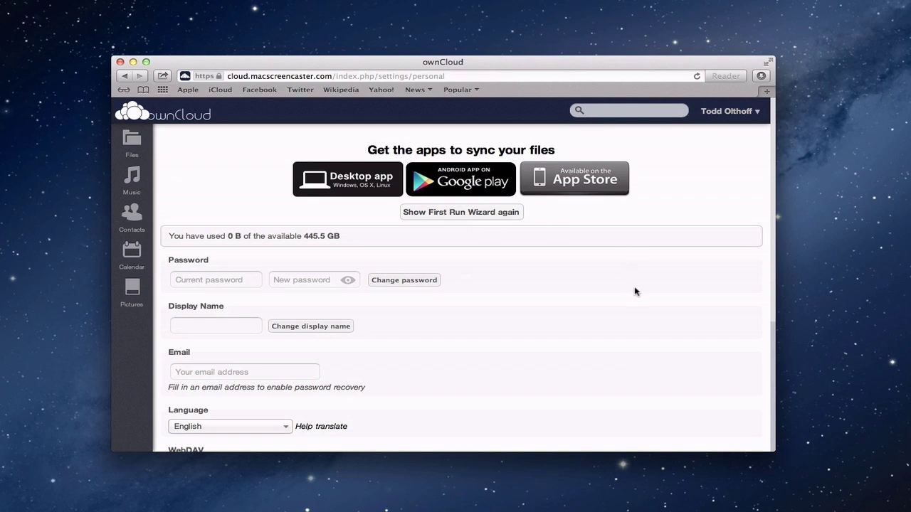
- Open the user management page and examine the existing account's editing and group membership options
click(752, 114)
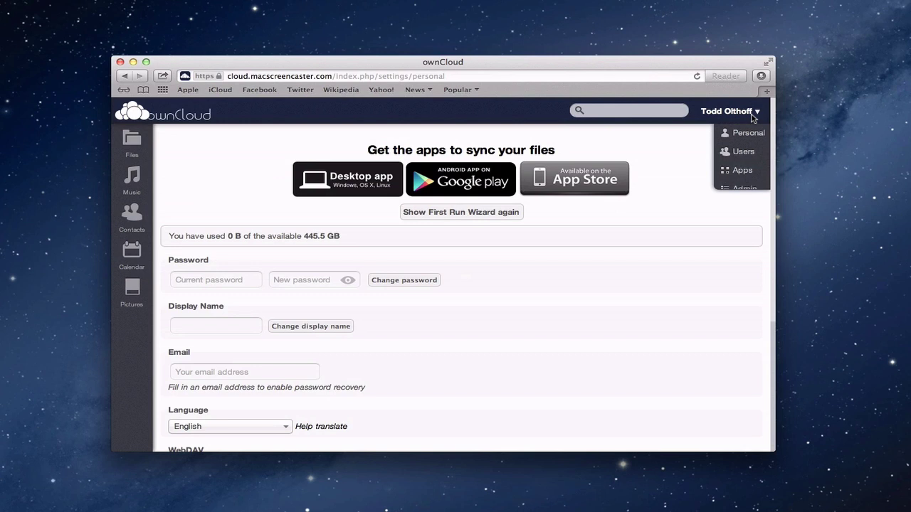
click(745, 156)
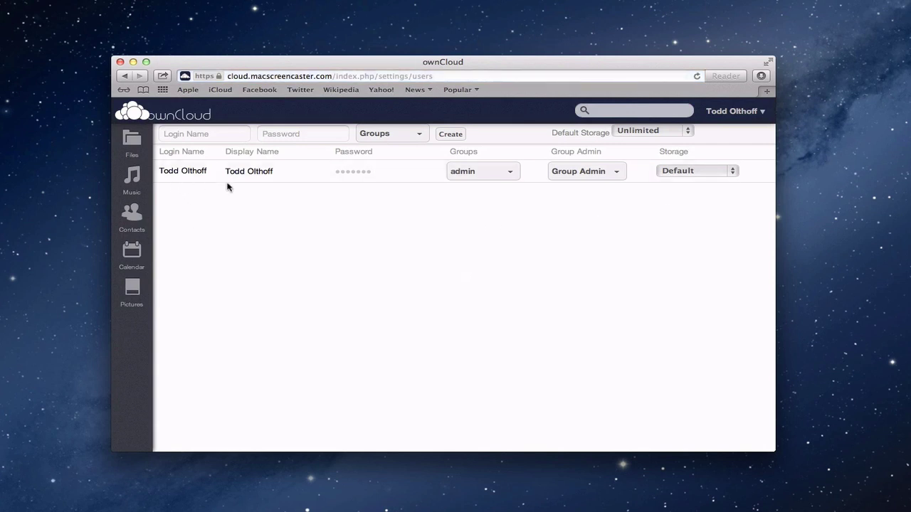
mouse_move(280, 171)
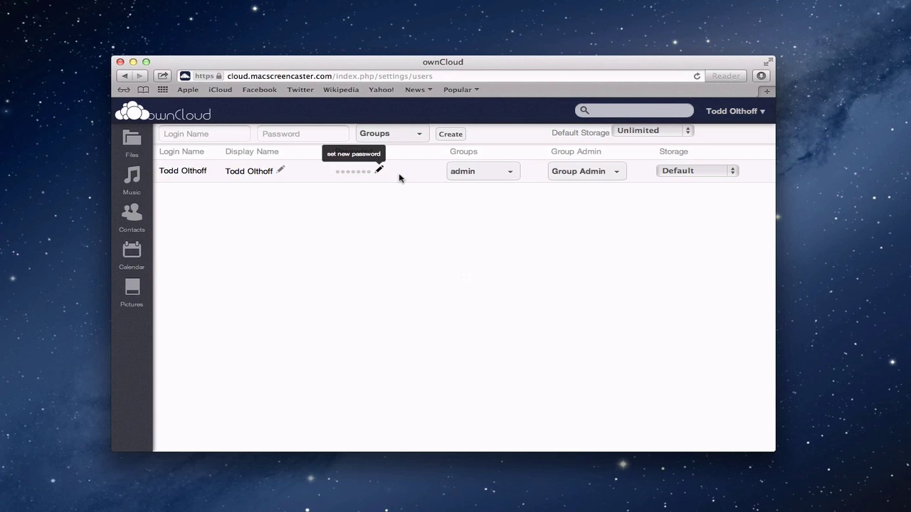
click(510, 175)
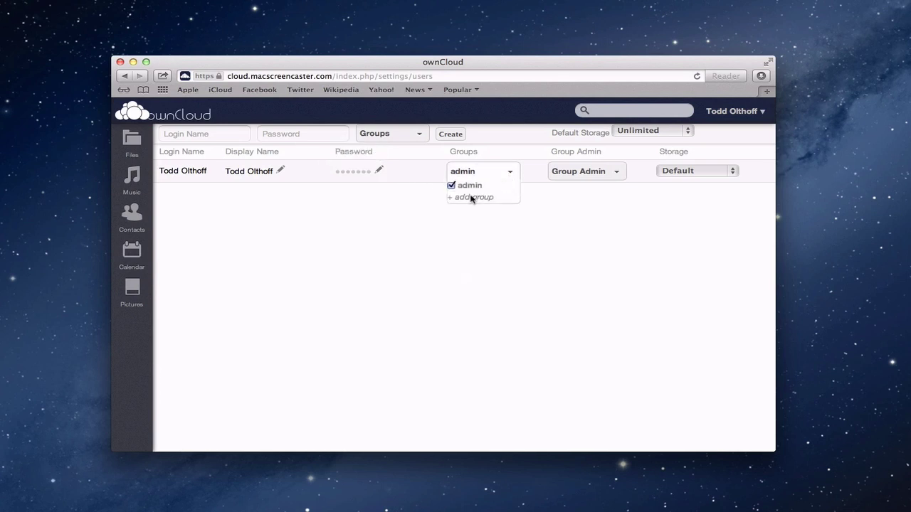
click(567, 205)
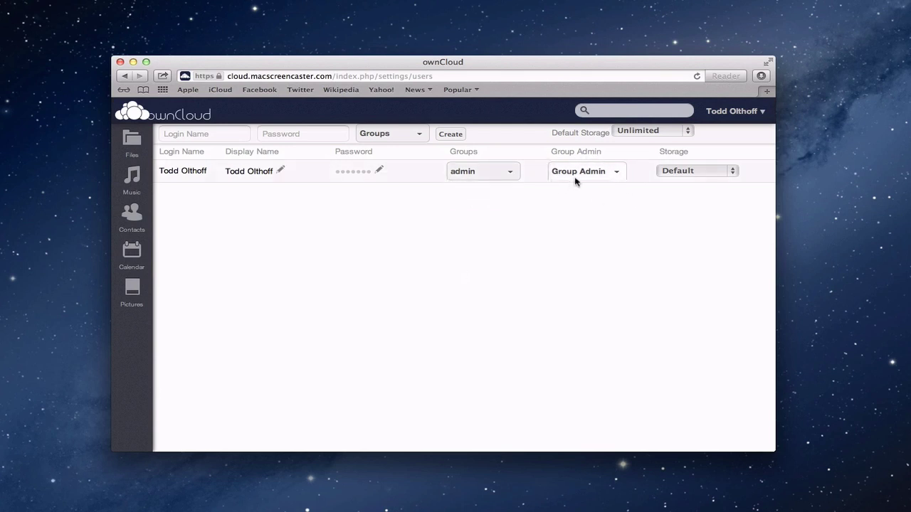
- Check the storage quota choices for the existing account and the default, plus the groups offered for new users
click(733, 173)
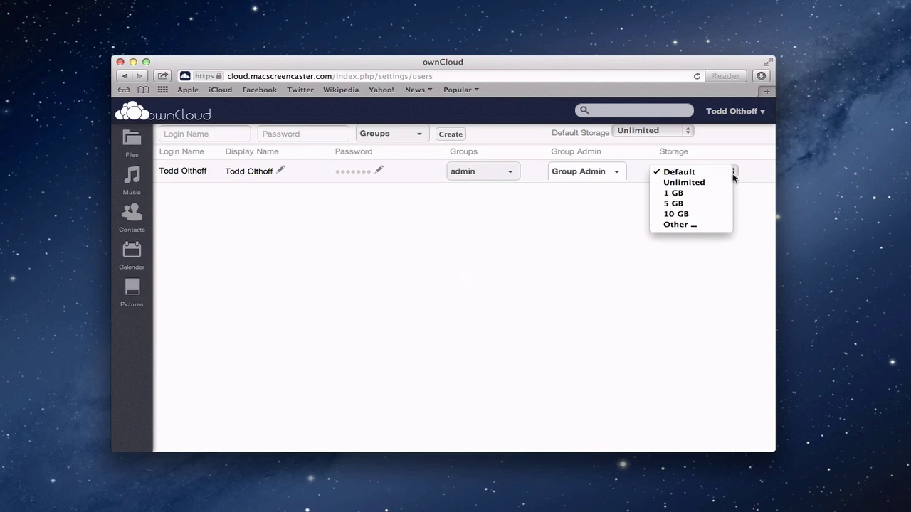
click(745, 207)
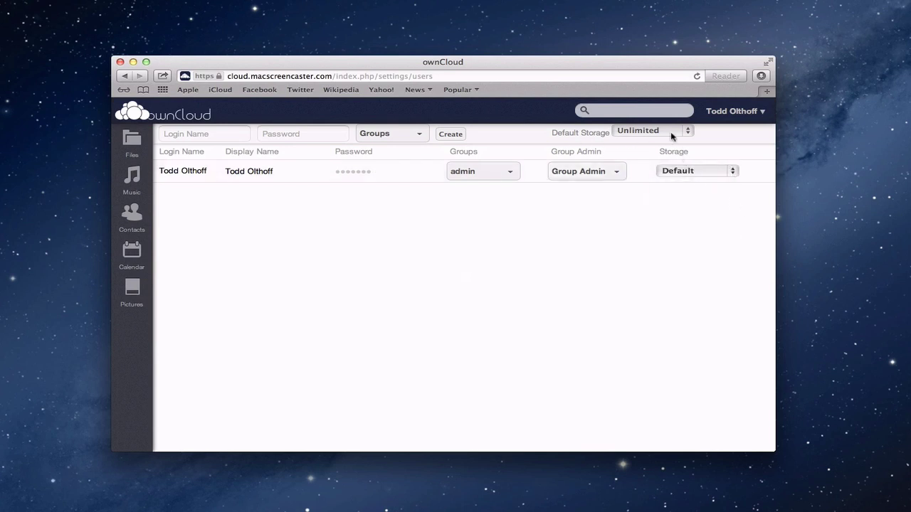
click(689, 132)
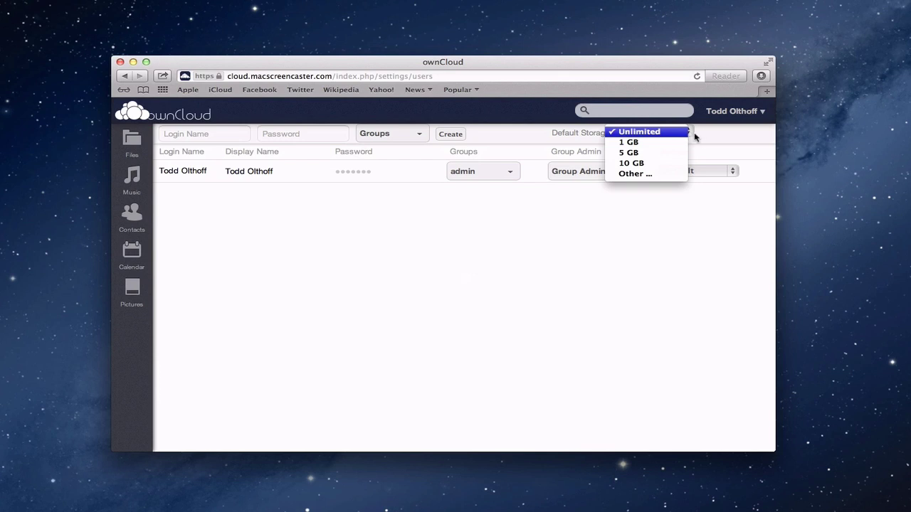
click(696, 247)
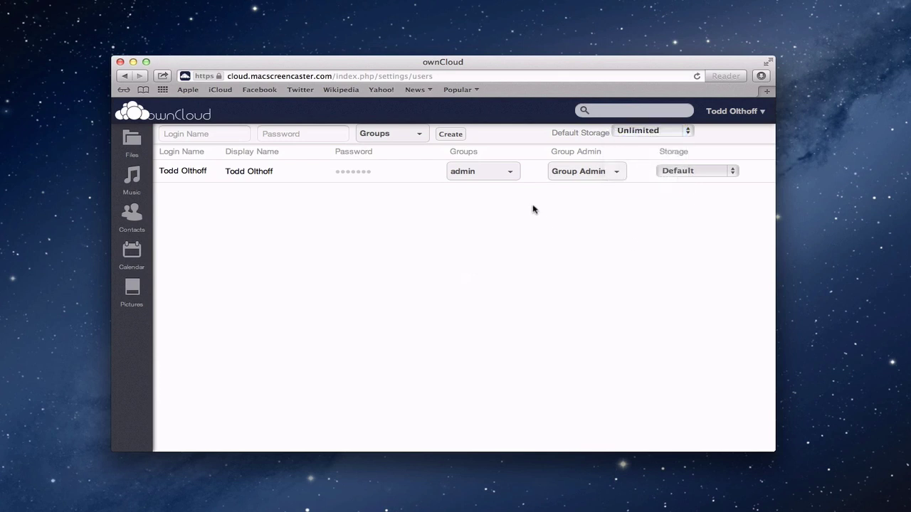
click(419, 135)
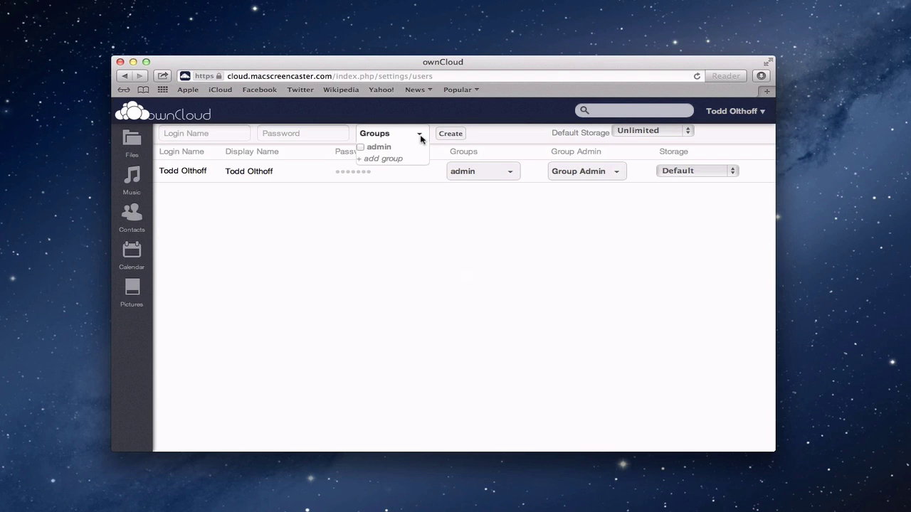
click(420, 138)
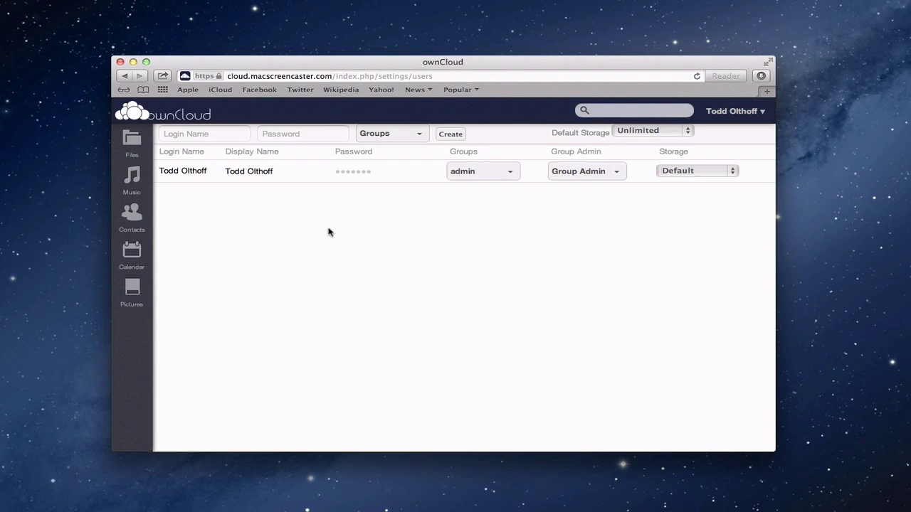
- Open the admin settings and examine the maximum upload size and ZIP-download limits under File handling
click(760, 112)
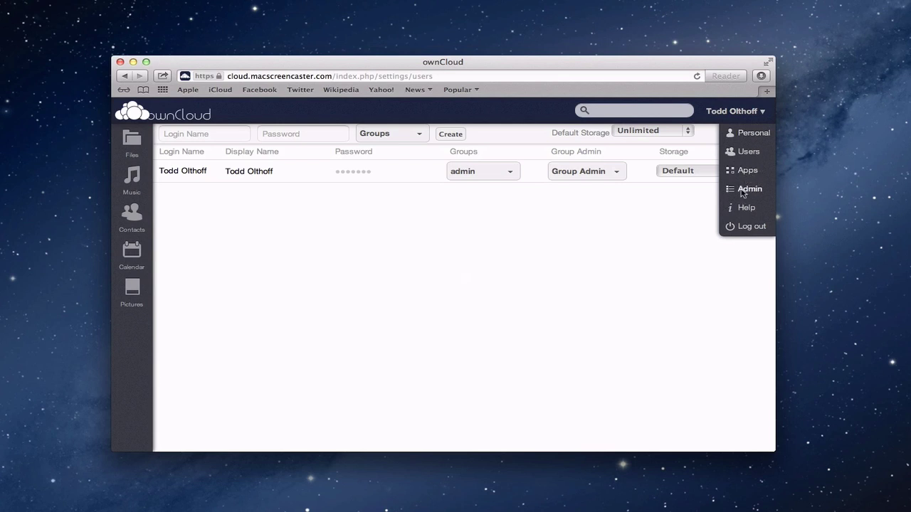
click(747, 189)
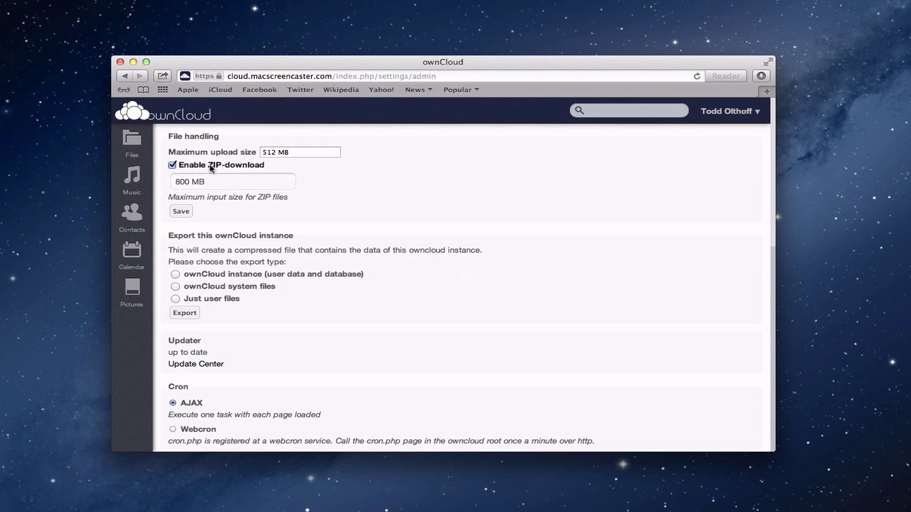
mouse_move(259, 187)
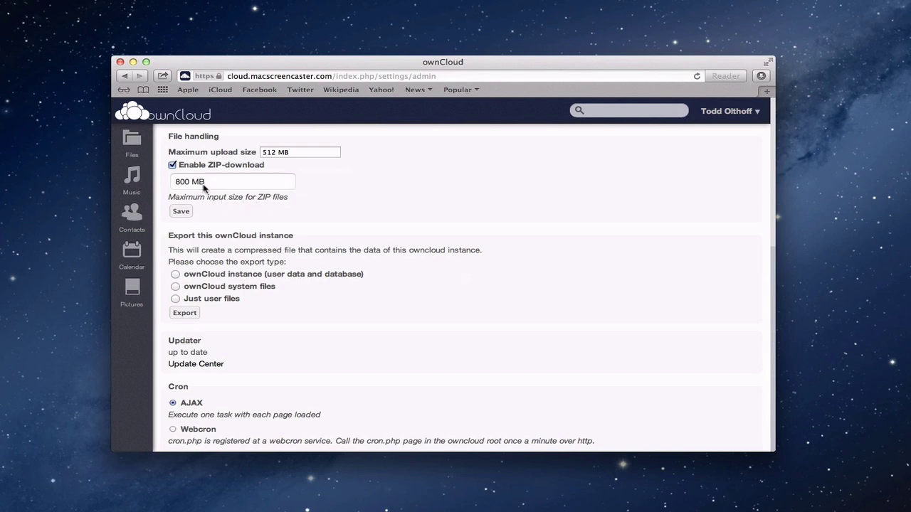
mouse_move(210, 185)
scroll(458, 203, down, 1)
scroll(458, 204, down, 1)
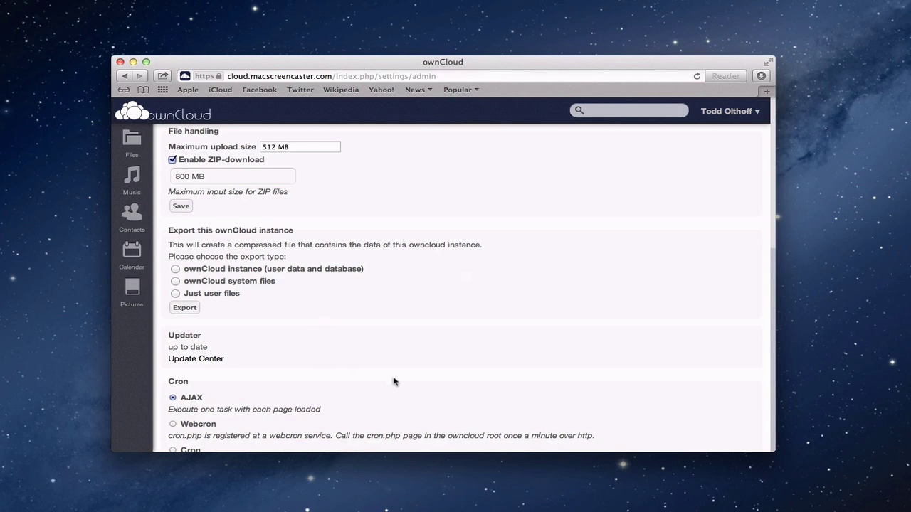
- Examine the instance export, Updater and Cron sections of the admin settings
scroll(393, 382, down, 1)
scroll(393, 382, down, 3)
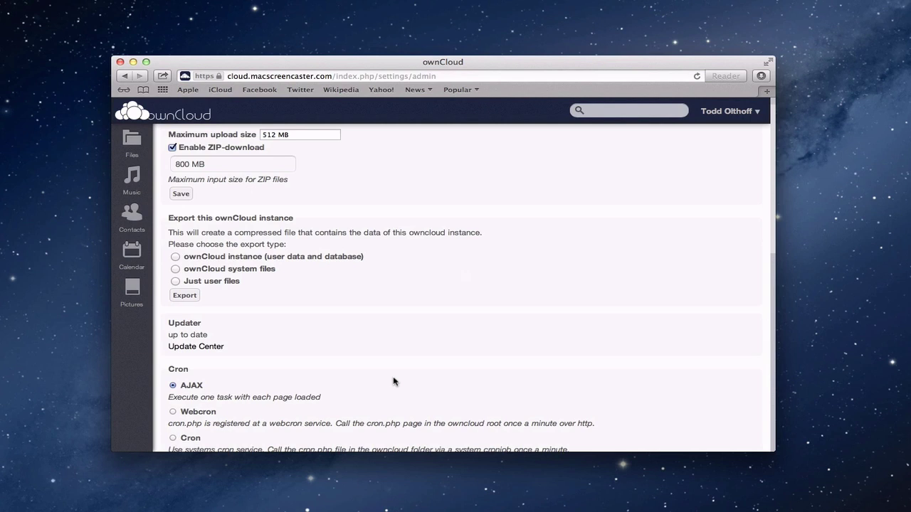
scroll(393, 382, down, 4)
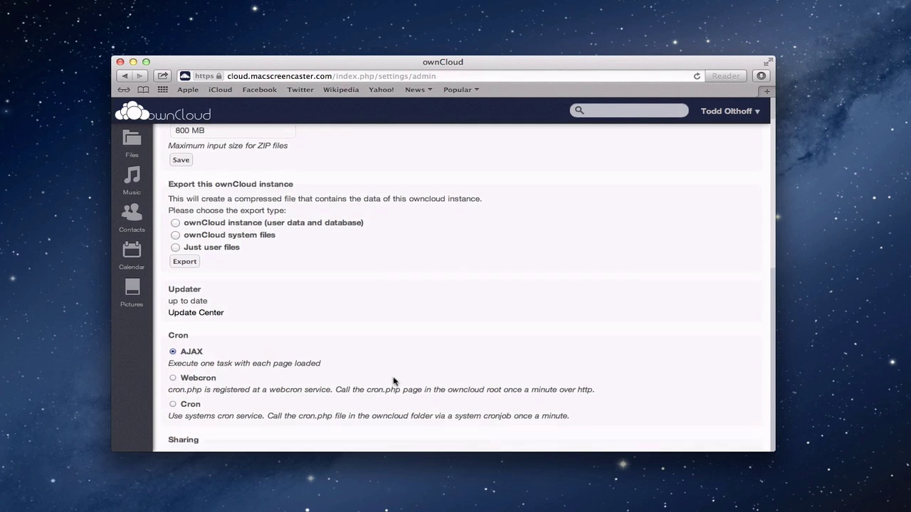
scroll(393, 382, down, 7)
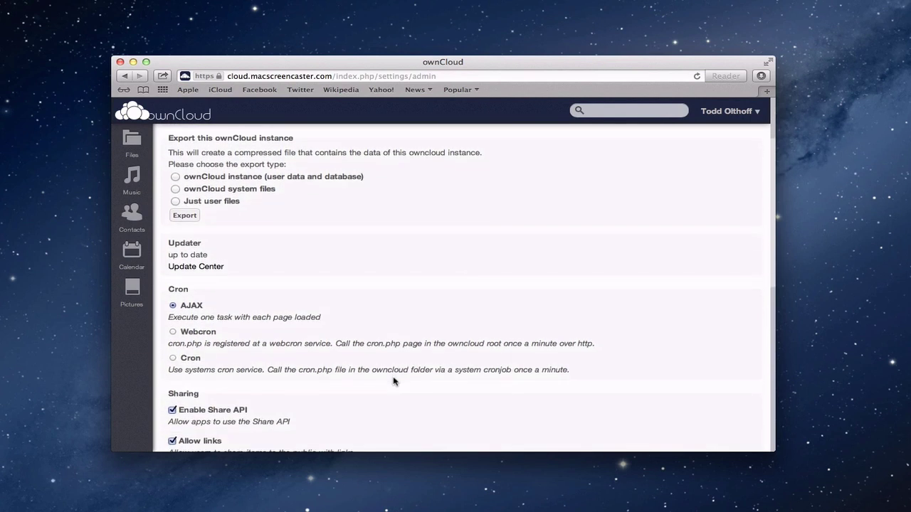
scroll(393, 382, down, 1)
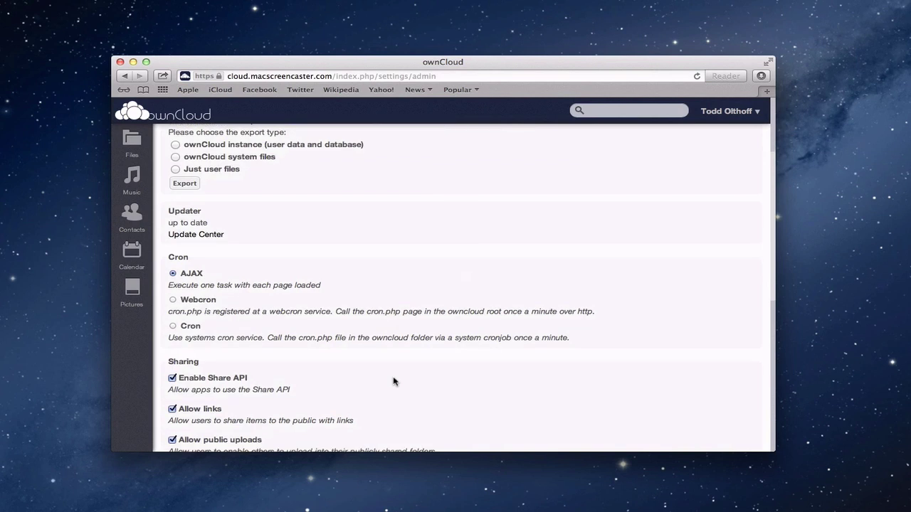
scroll(393, 382, down, 1)
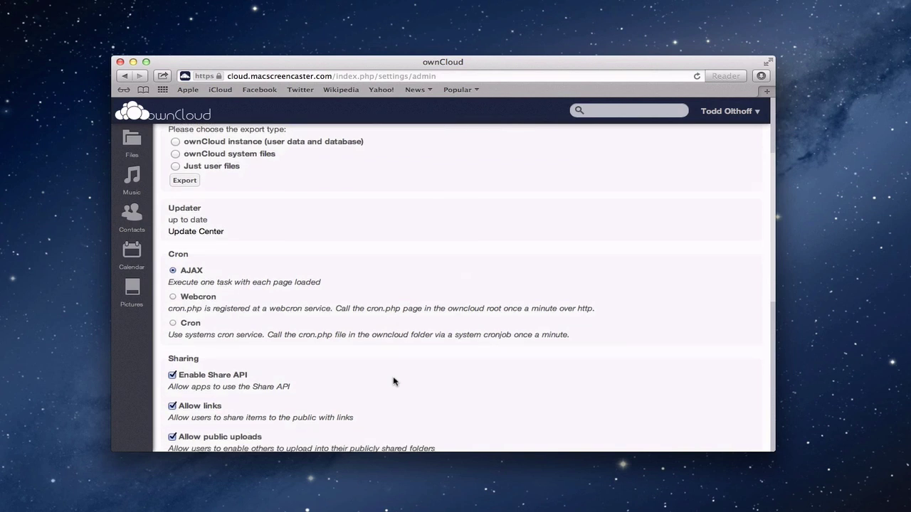
scroll(394, 382, down, 3)
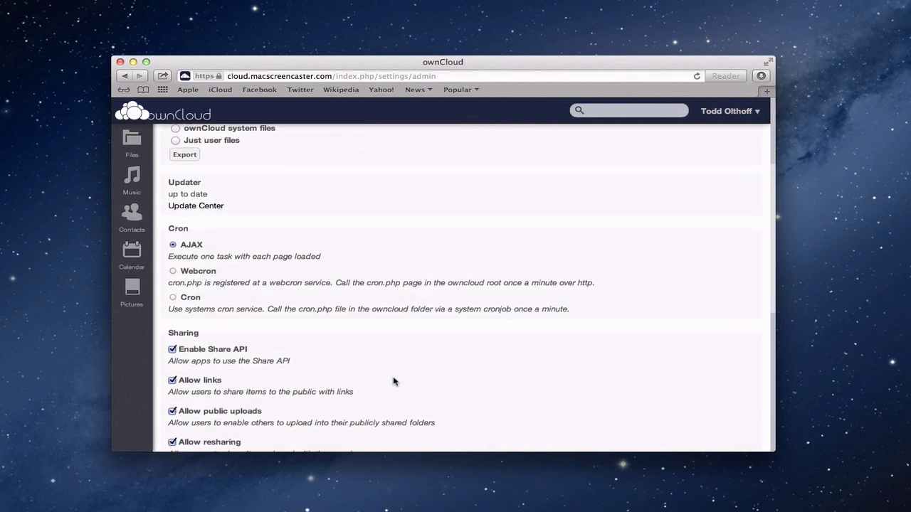
- Examine the Sharing options in the admin settings, including Share API, public links, public uploads and resharing
scroll(393, 382, down, 4)
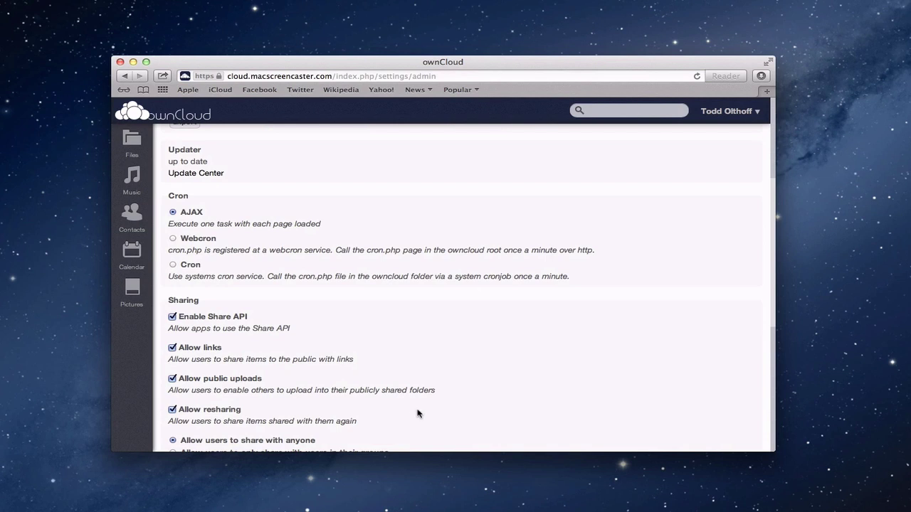
scroll(418, 414, down, 1)
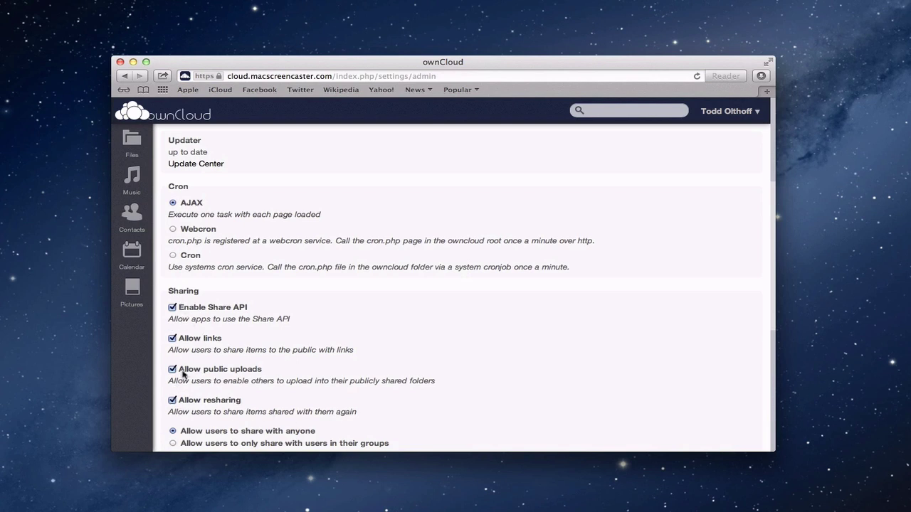
scroll(507, 416, down, 1)
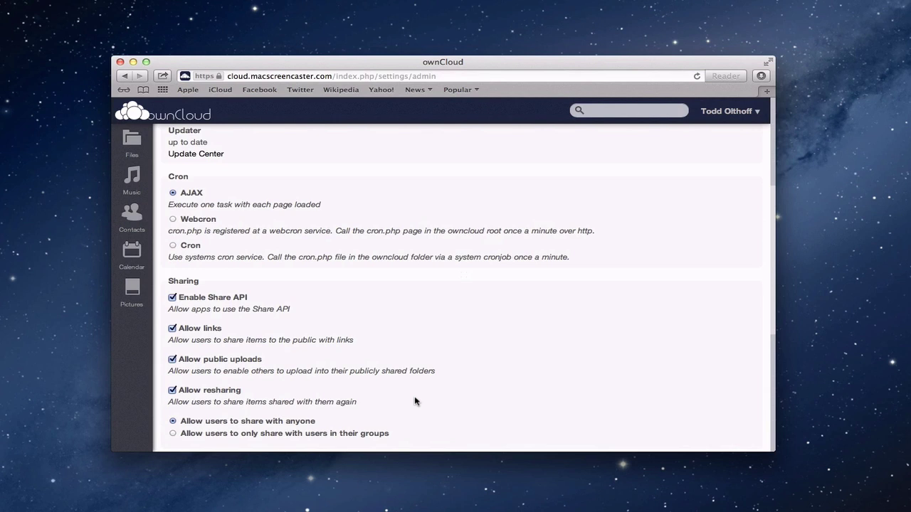
scroll(415, 400, up, 3)
scroll(415, 400, up, 3)
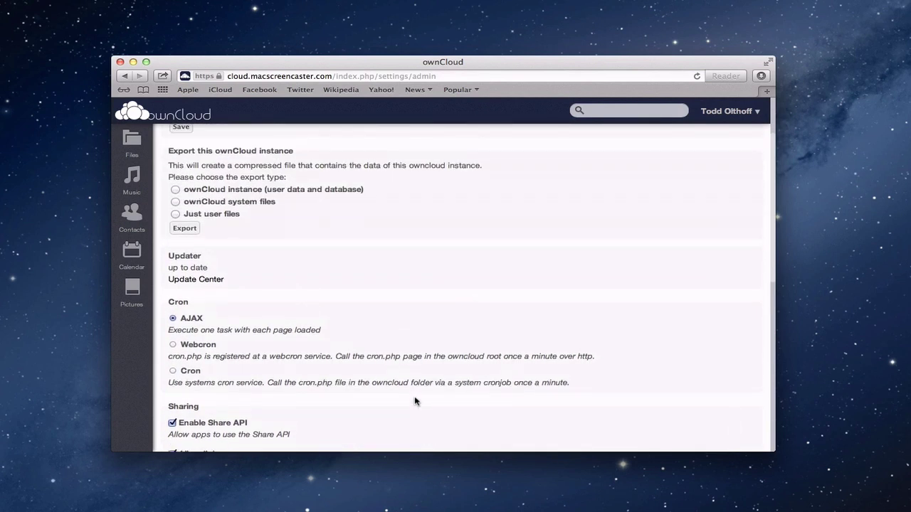
scroll(415, 401, up, 1)
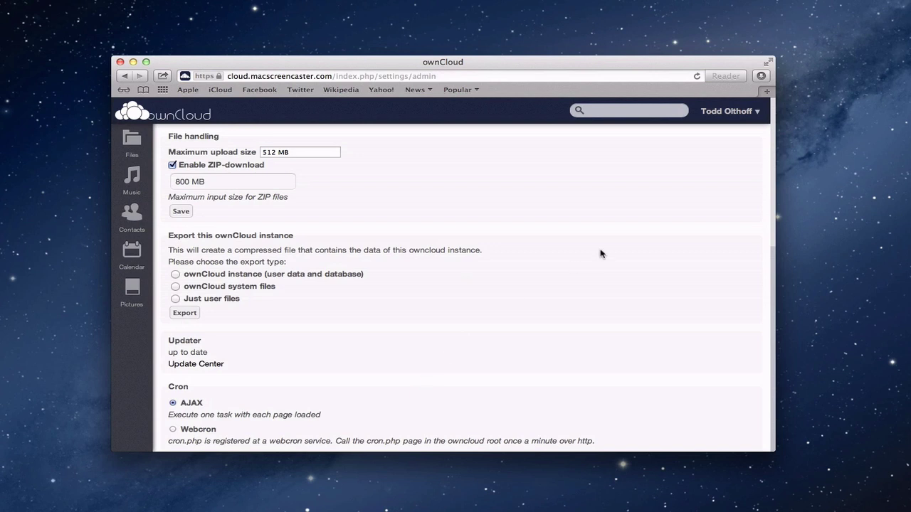
- Open the apps management page, look through the enabled apps and view the details of Video Viewer
click(754, 116)
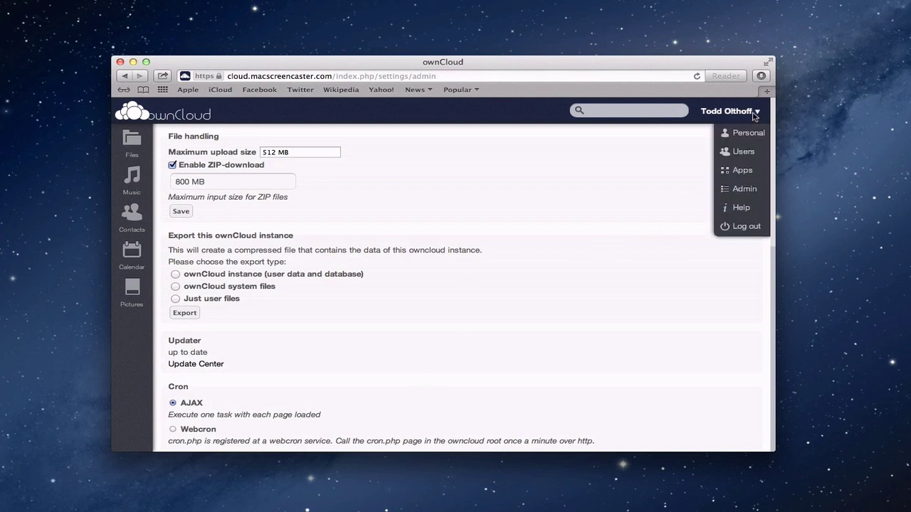
click(741, 173)
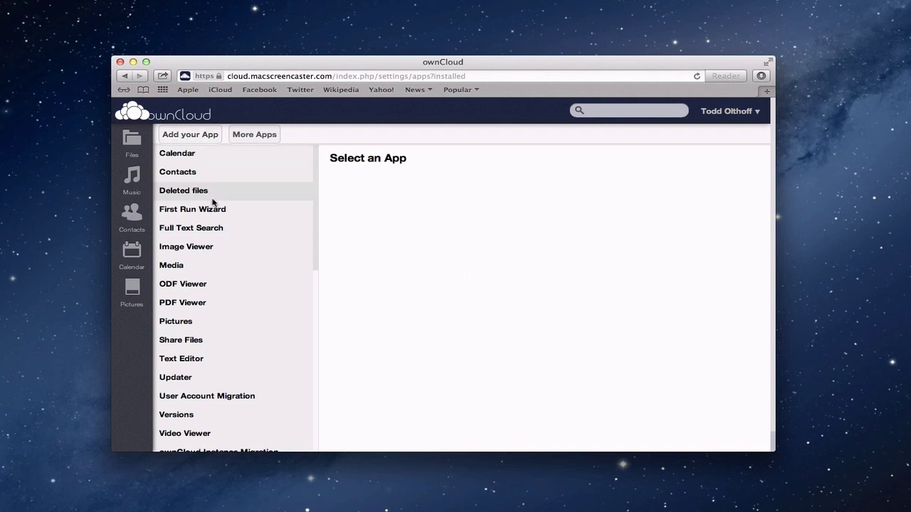
scroll(239, 225, down, 1)
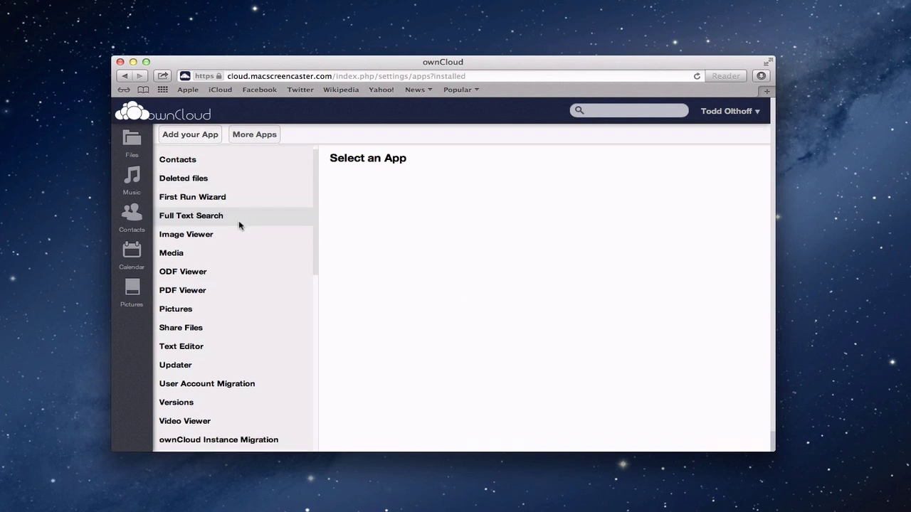
scroll(239, 225, down, 1)
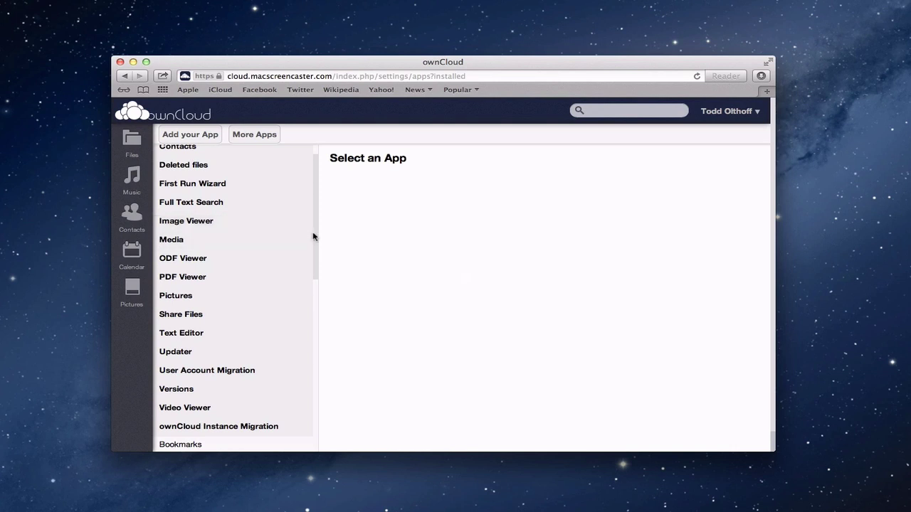
scroll(313, 236, down, 3)
scroll(313, 262, down, 2)
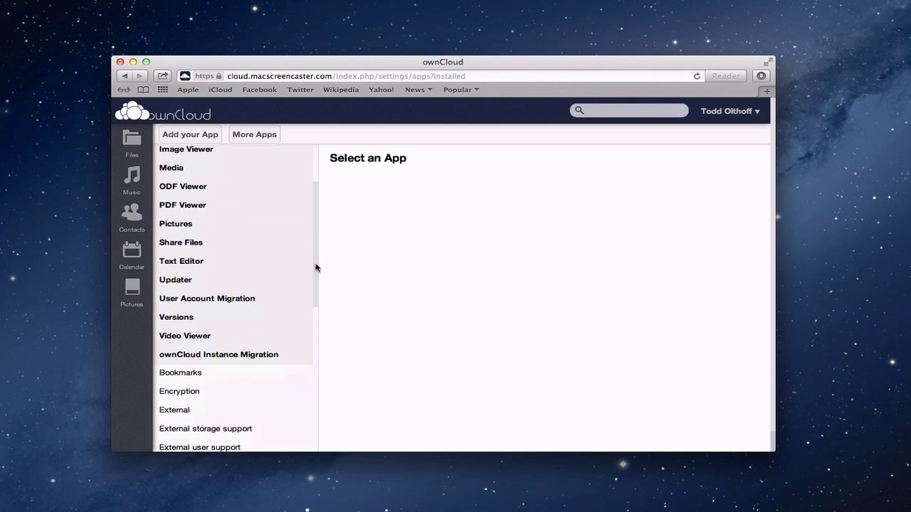
scroll(317, 272, down, 1)
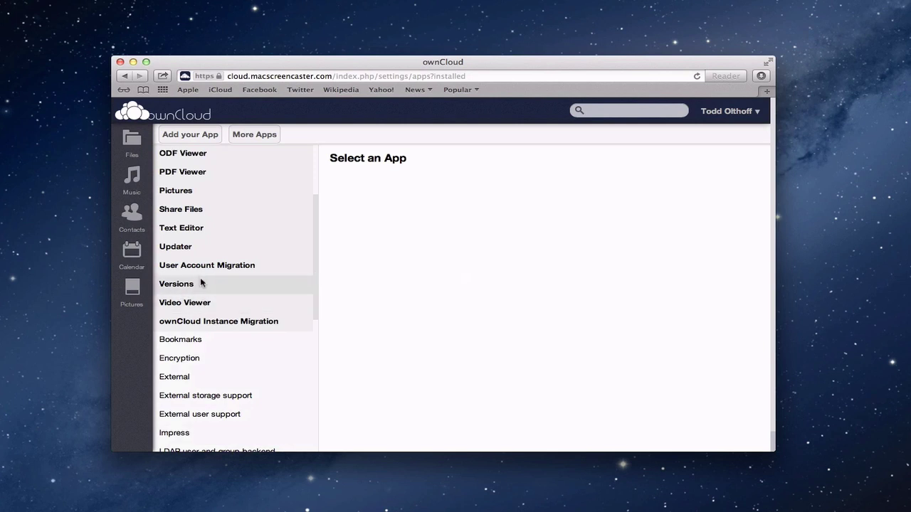
click(183, 305)
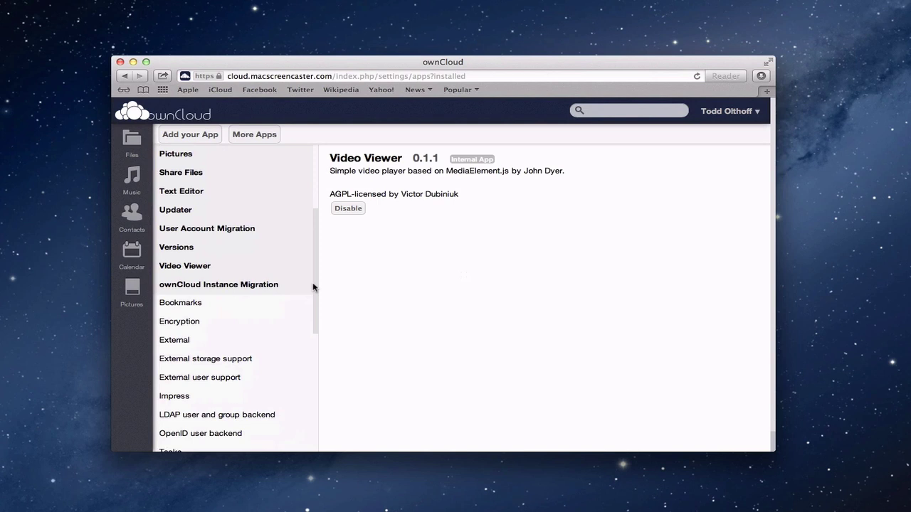
- Look through the rest of the app list, covering the disabled internal, third-party and recommended apps
scroll(313, 287, down, 3)
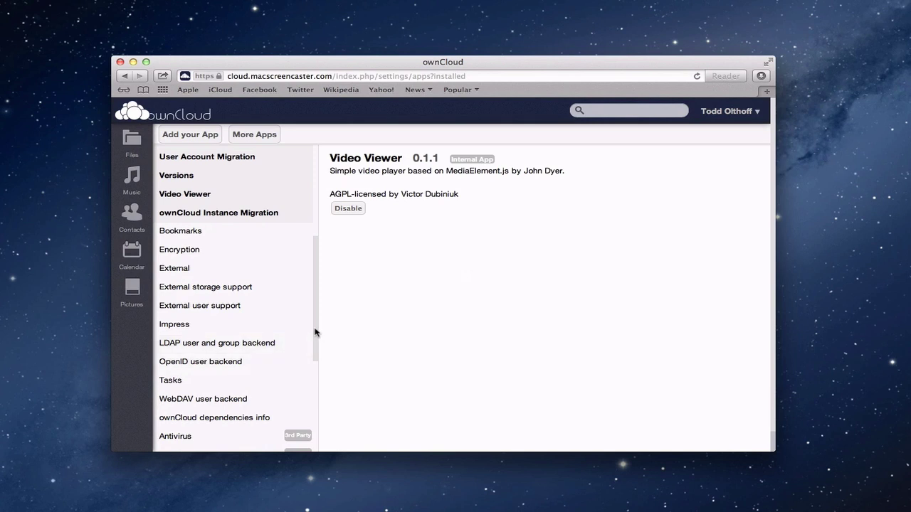
scroll(315, 346, down, 3)
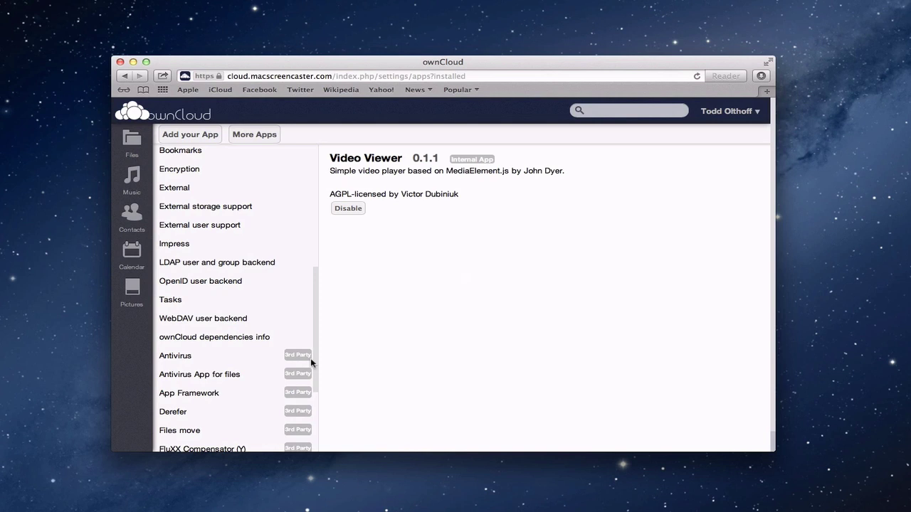
scroll(310, 357, down, 3)
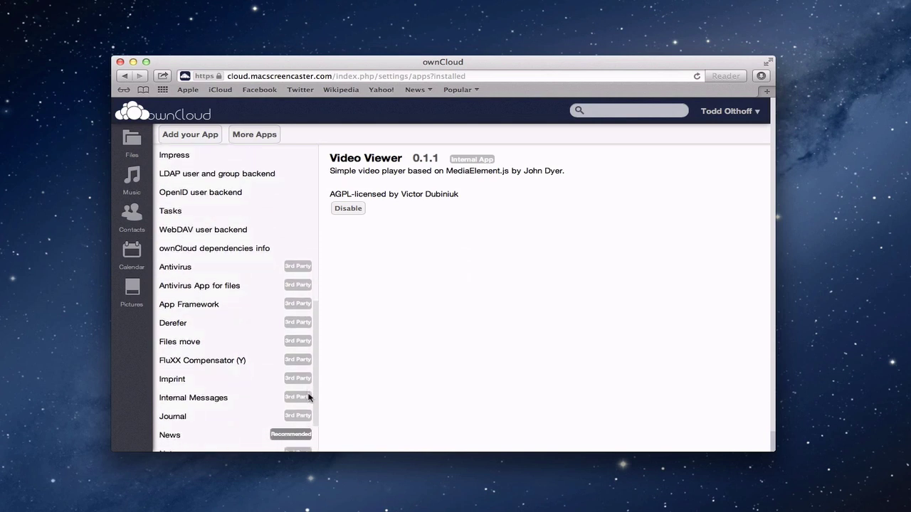
scroll(309, 402, down, 2)
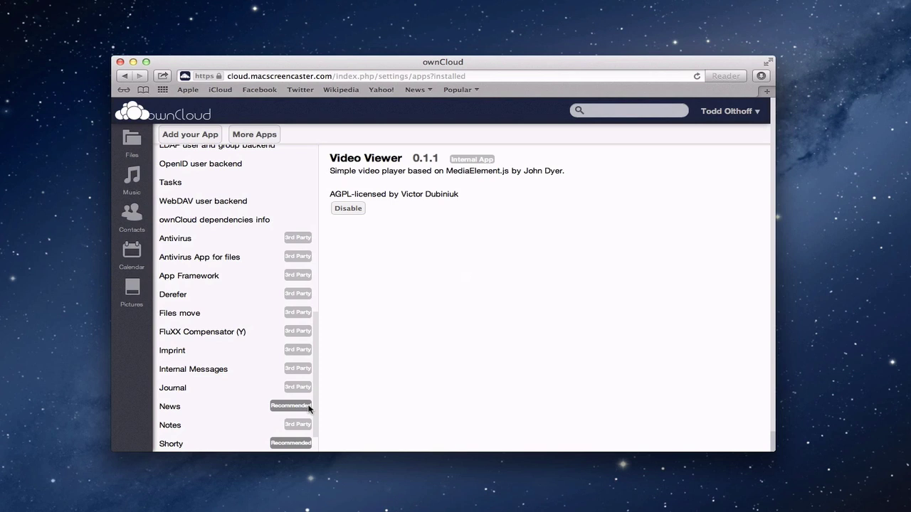
scroll(318, 417, down, 2)
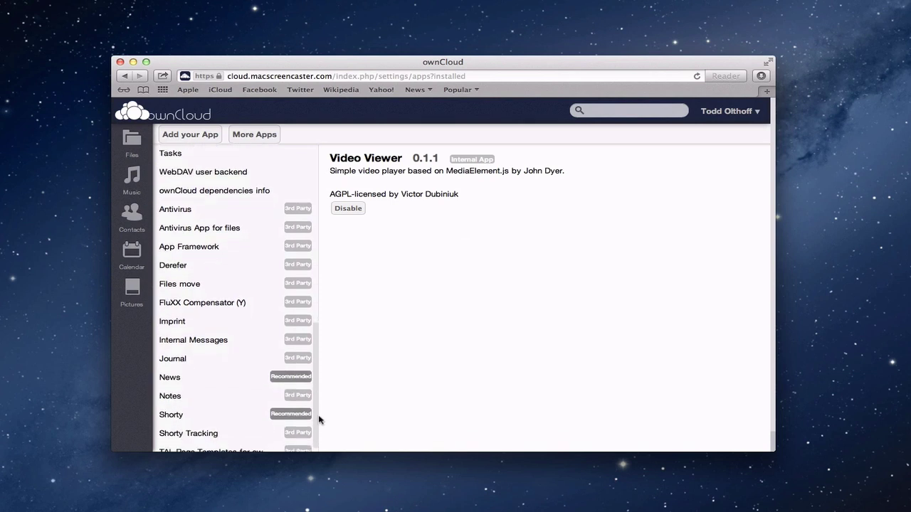
scroll(318, 427, down, 3)
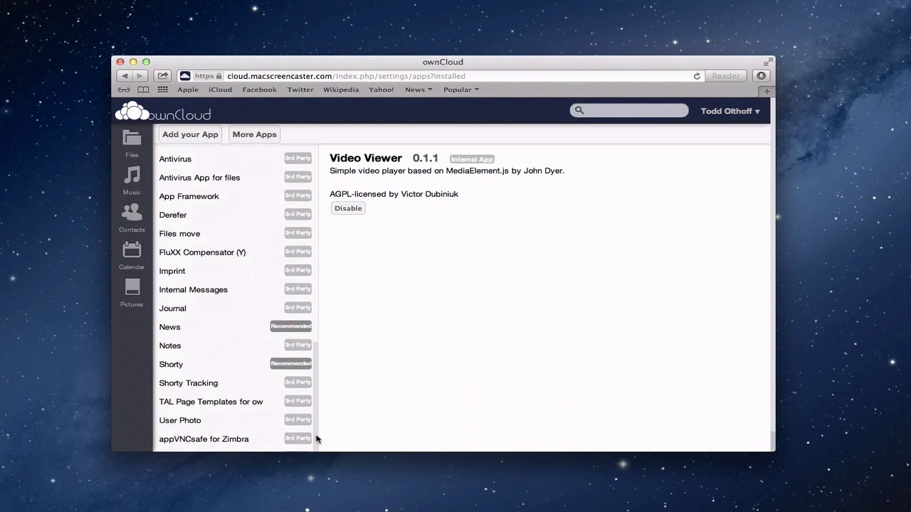
scroll(317, 444, down, 1)
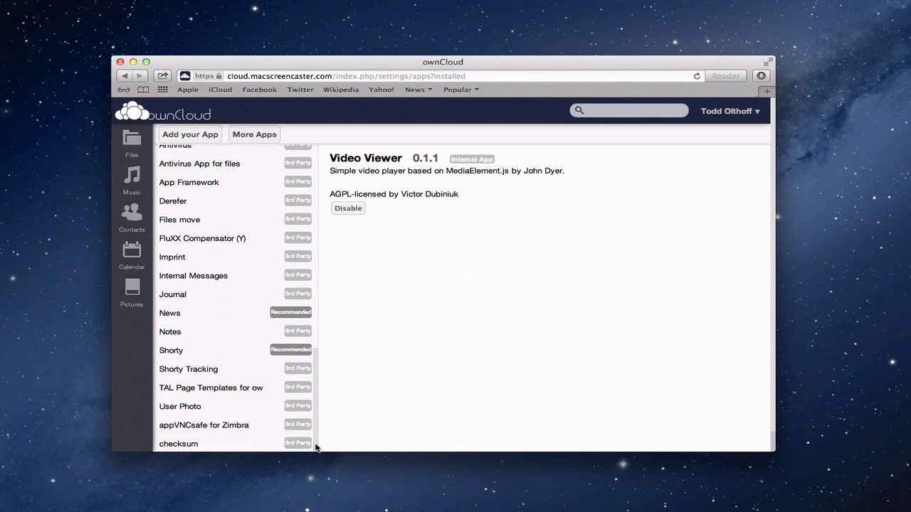
- Find the LDAP user and group backend app in the app list and enable it
scroll(316, 419, up, 10)
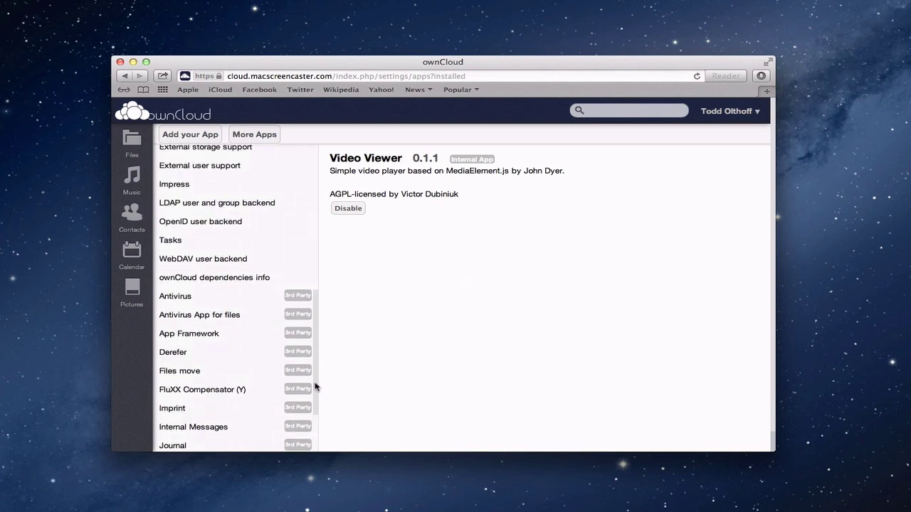
scroll(316, 386, up, 1)
scroll(315, 388, down, 1)
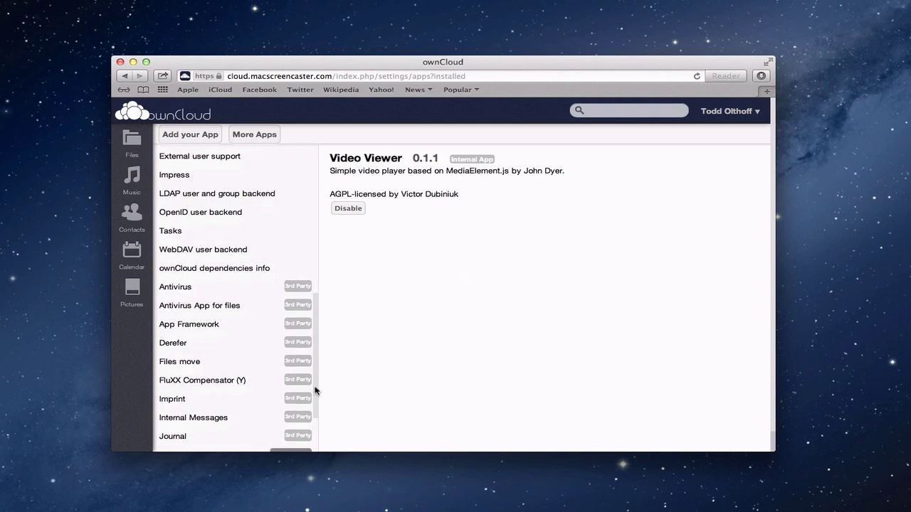
scroll(316, 381, up, 2)
scroll(316, 376, up, 4)
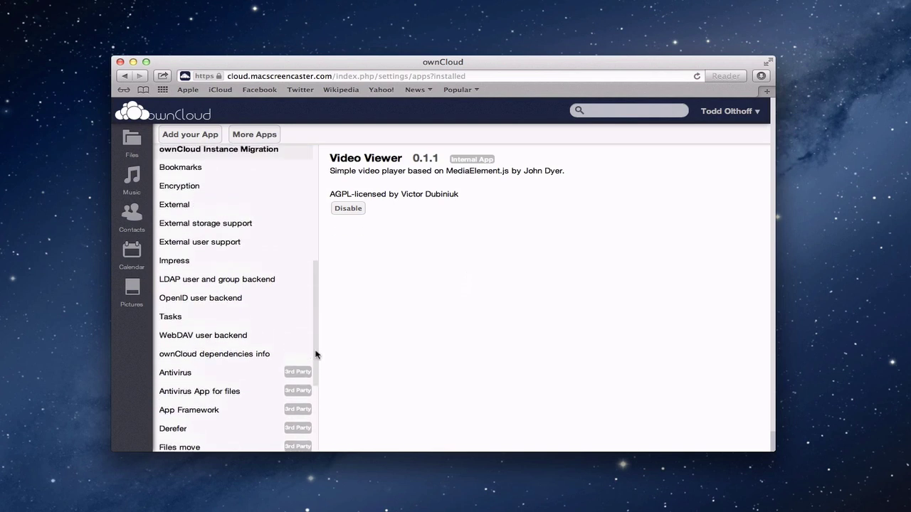
click(197, 291)
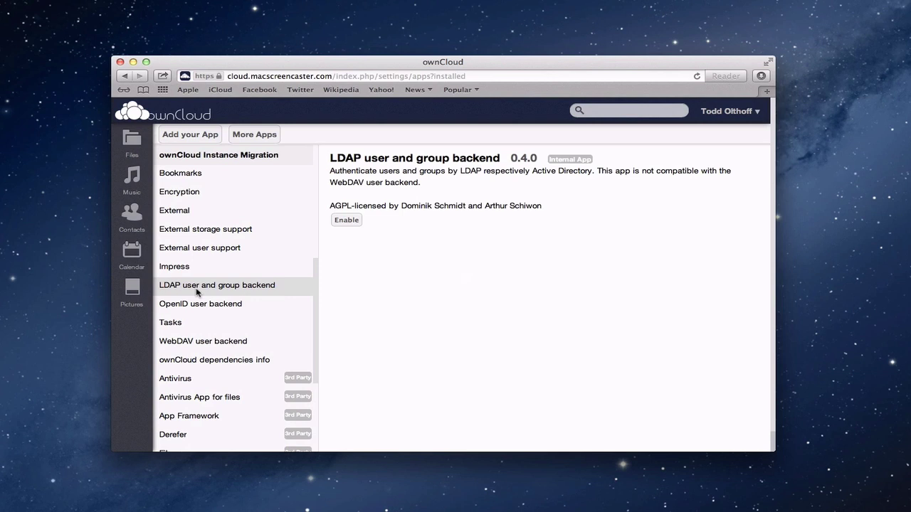
click(346, 221)
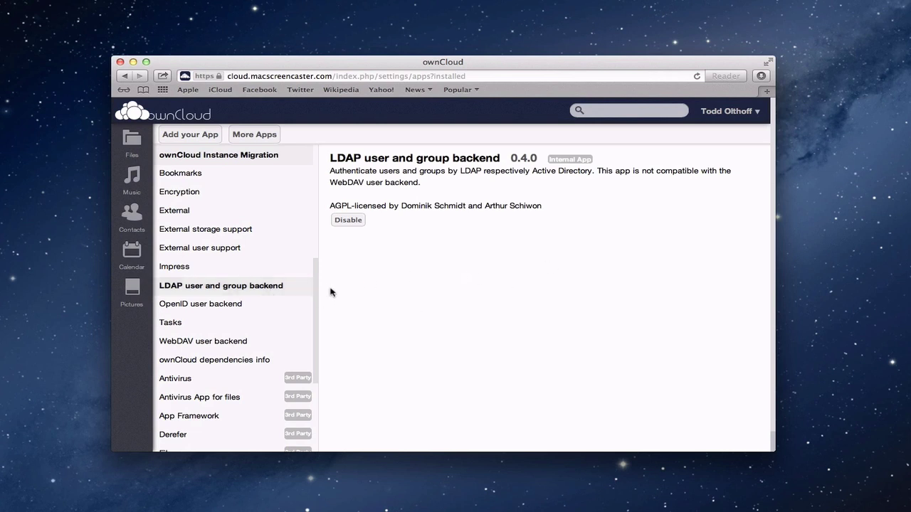
- Return to the admin settings and examine the LDAP Basic server configuration and filter fields
click(754, 116)
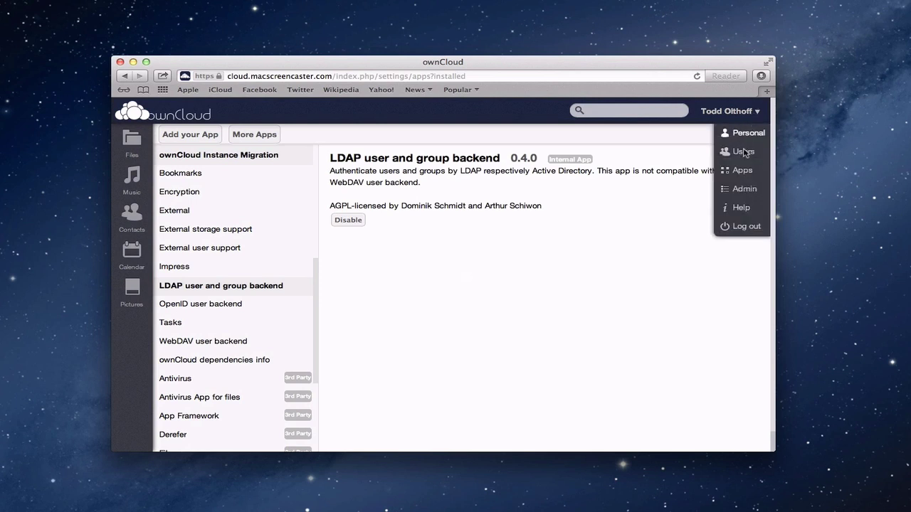
click(742, 188)
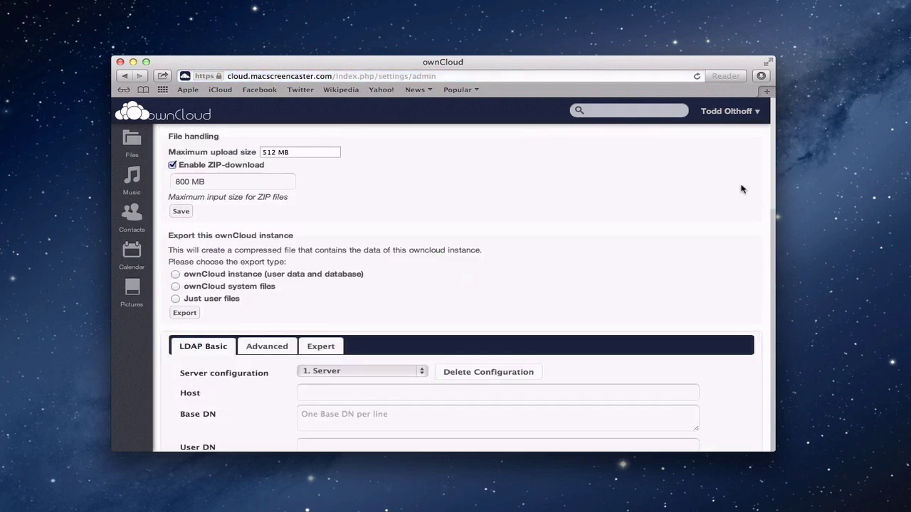
scroll(689, 244, down, 1)
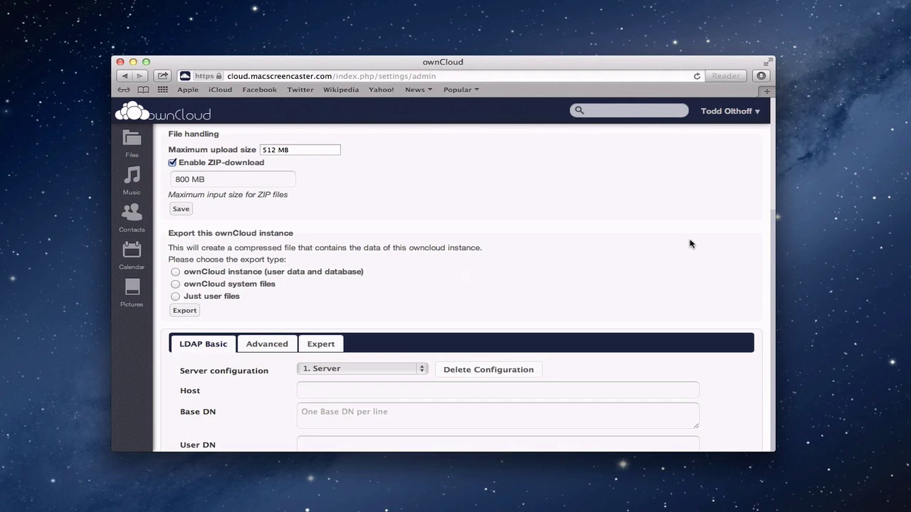
scroll(690, 244, down, 1)
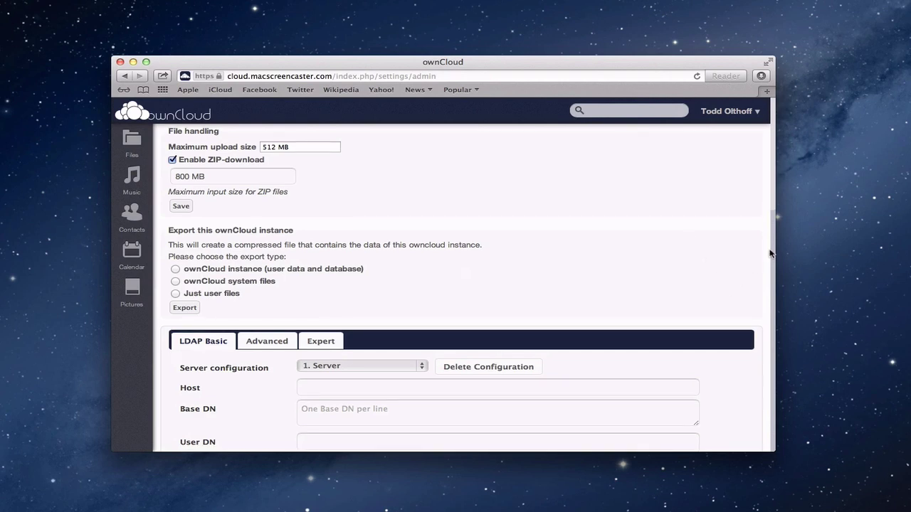
scroll(772, 252, down, 10)
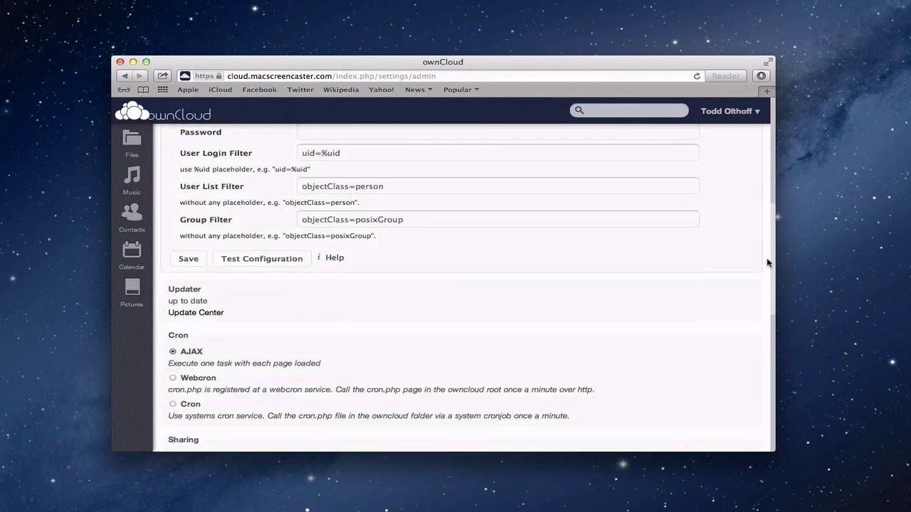
- Review the sharing, security and log settings, return to the LDAP Basic form and view its server configuration choices
scroll(774, 341, down, 10)
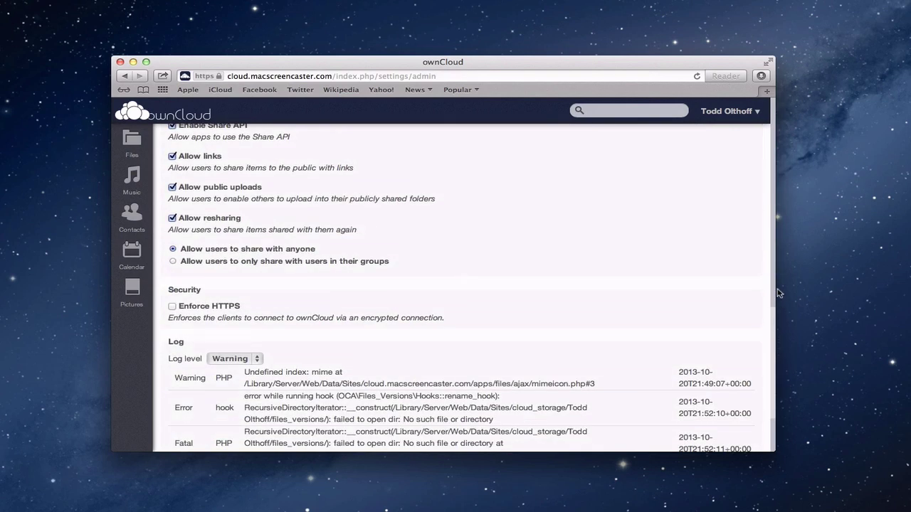
scroll(777, 294, up, 10)
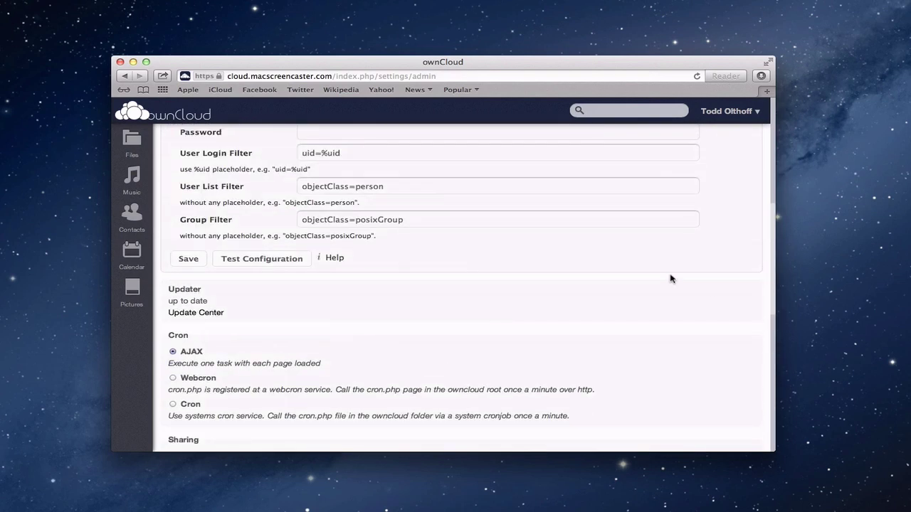
scroll(670, 278, up, 1)
scroll(670, 278, up, 5)
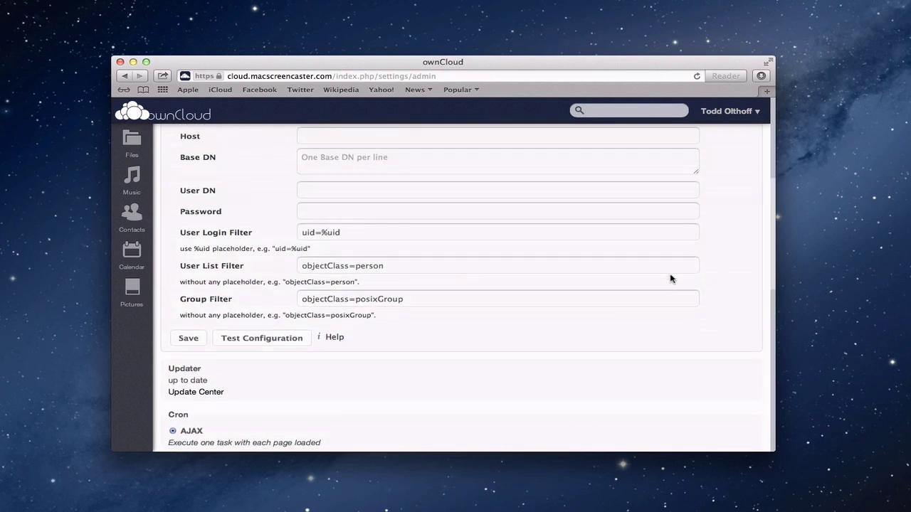
scroll(671, 278, up, 2)
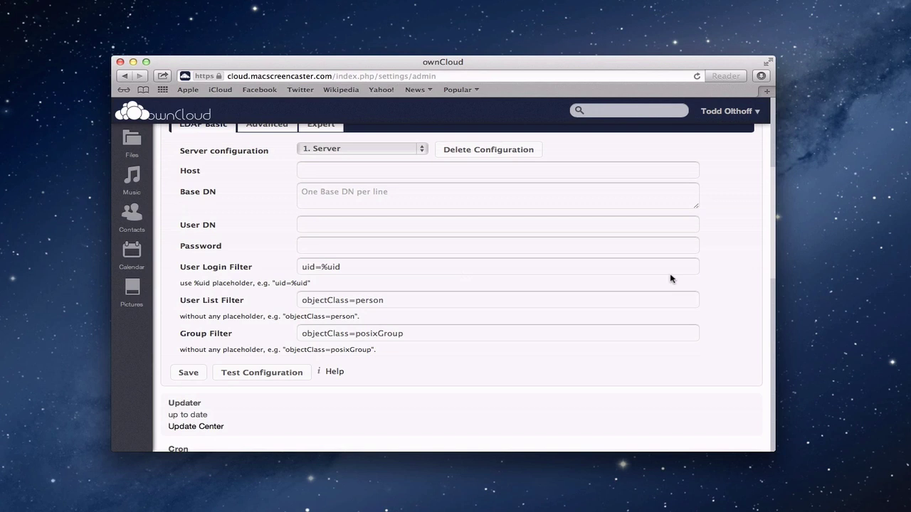
scroll(670, 278, up, 2)
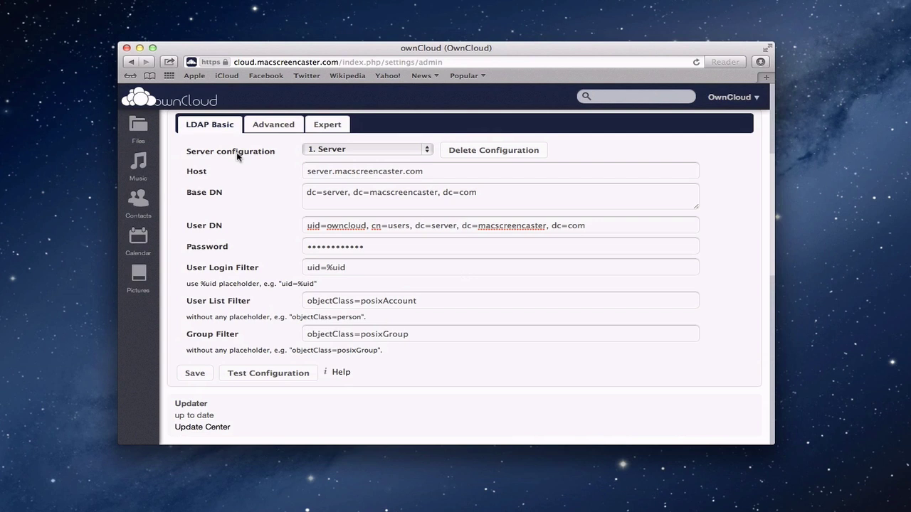
click(429, 152)
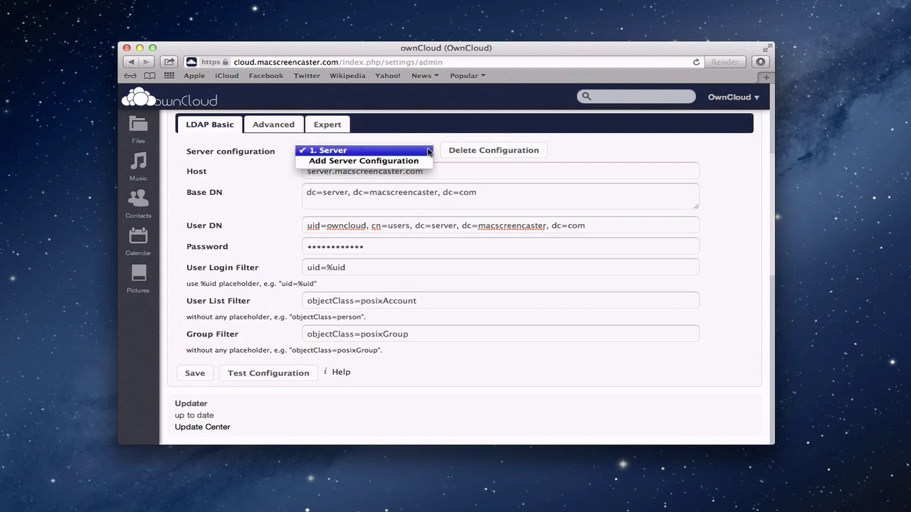
click(245, 170)
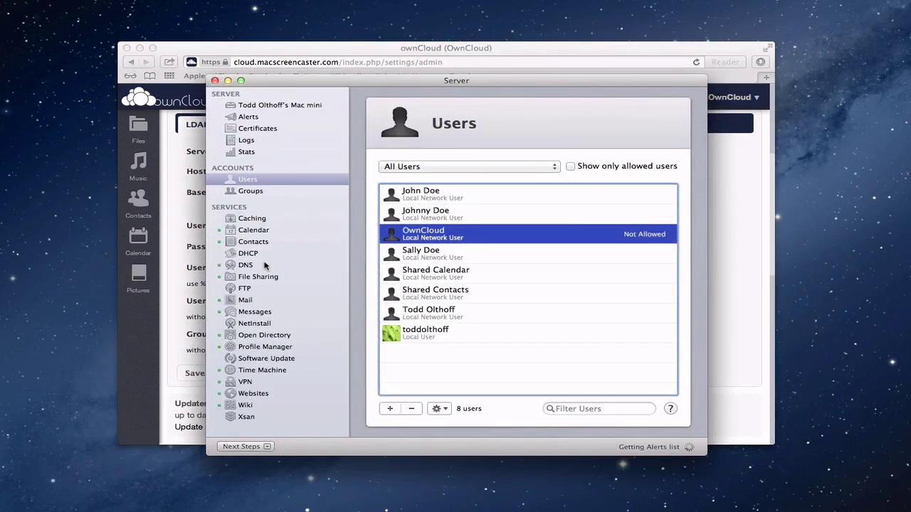
- Check the Open Directory server entry and the user accounts in the Server app, and minimize its window
click(262, 338)
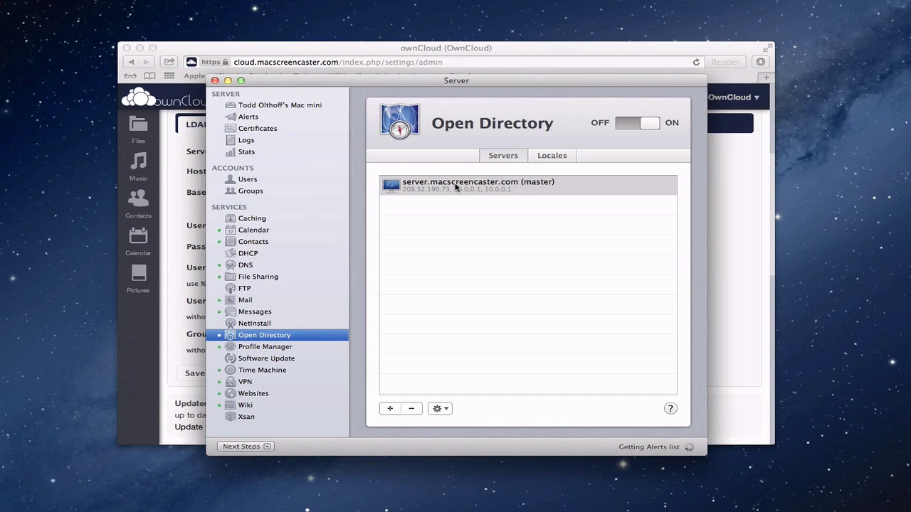
click(228, 81)
click(249, 181)
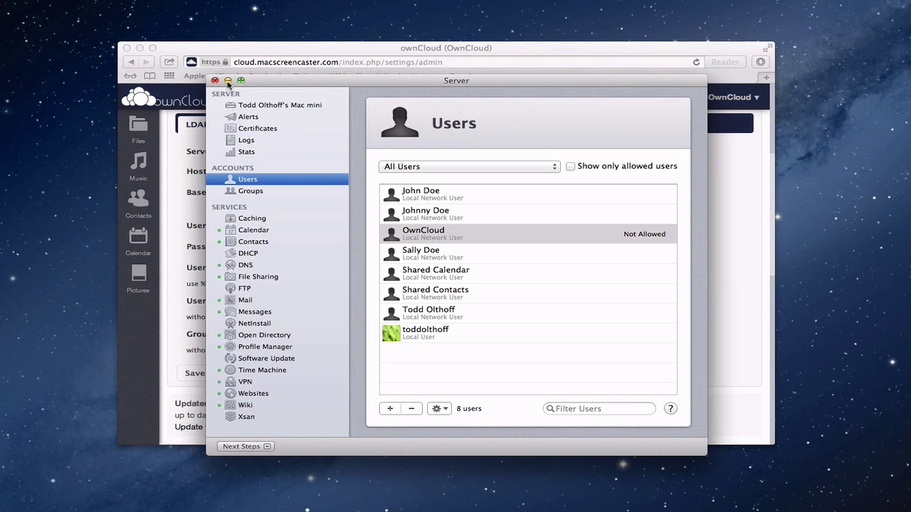
click(228, 80)
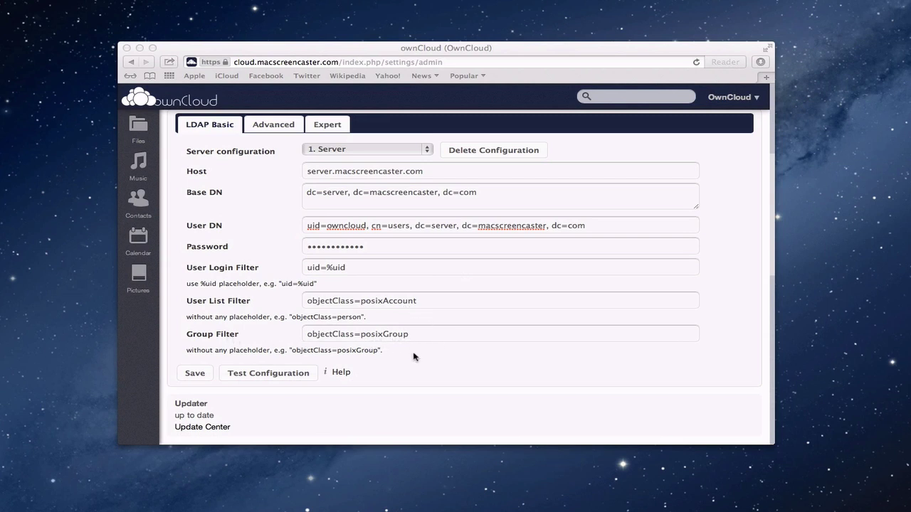
- Test the LDAP server configuration, dismiss the test result and save the configuration
click(271, 378)
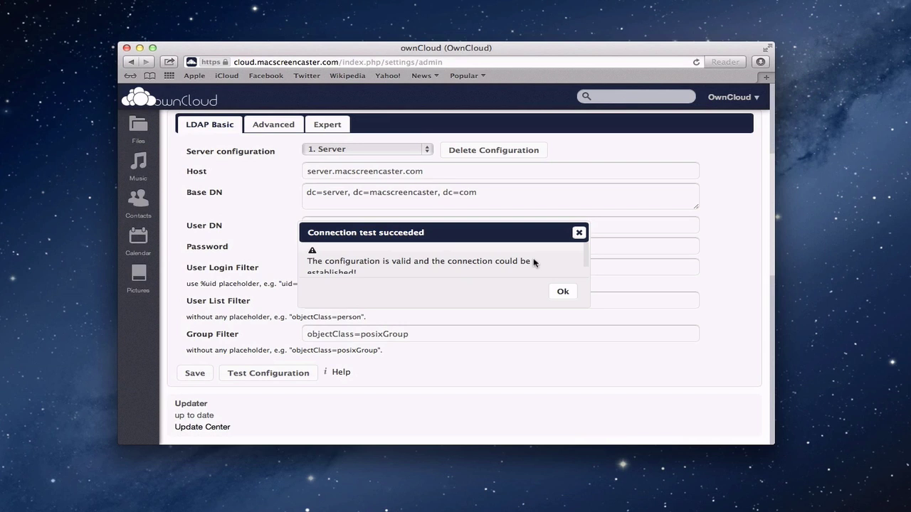
click(561, 293)
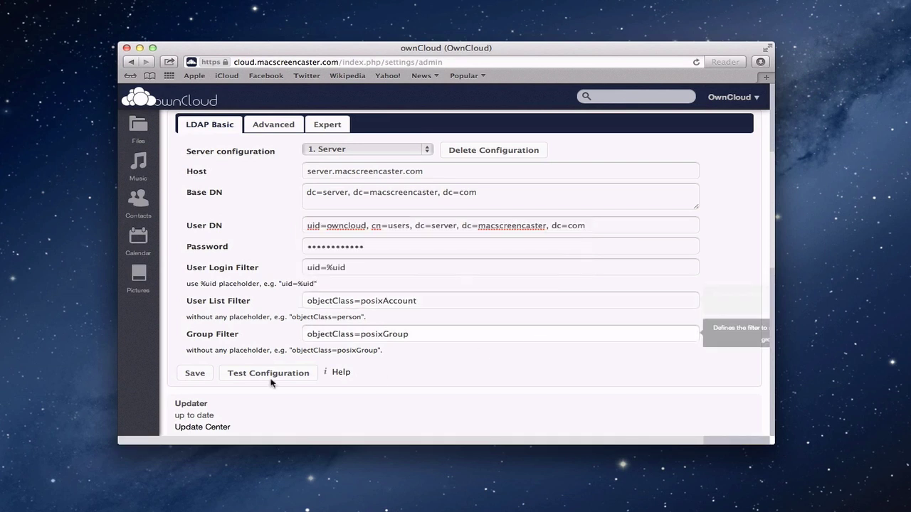
click(193, 373)
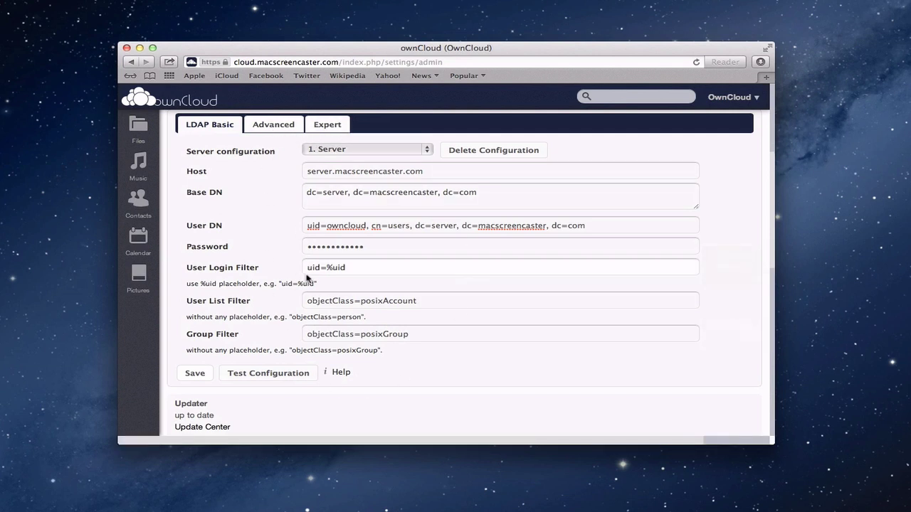
- Open the user management page and view the group and group admin choices for one of the directory users
click(756, 103)
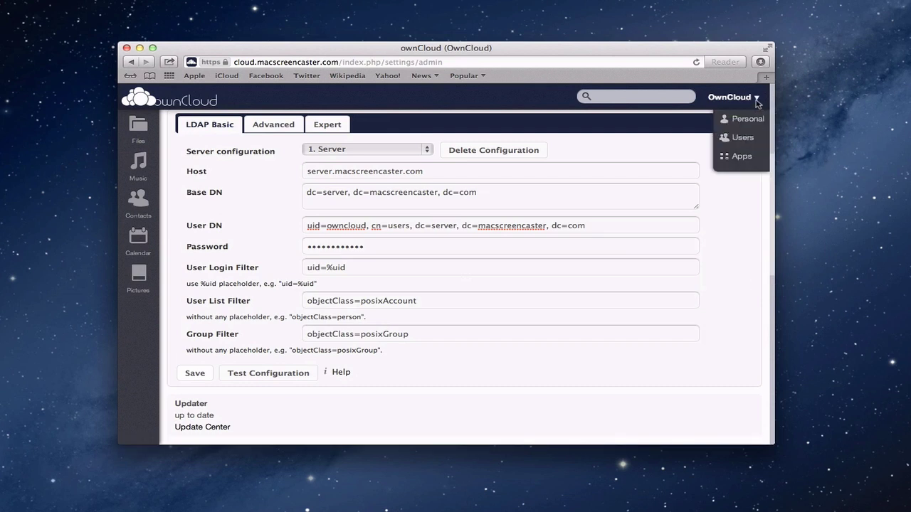
click(748, 141)
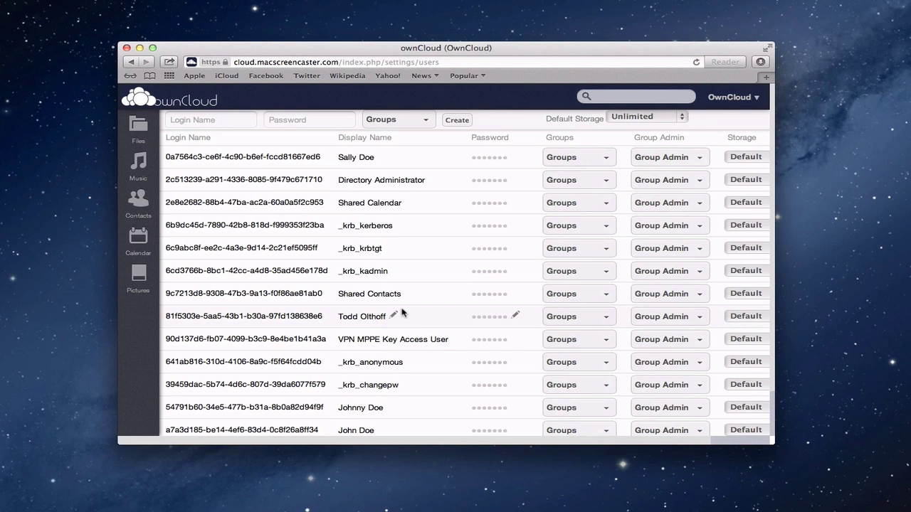
click(604, 319)
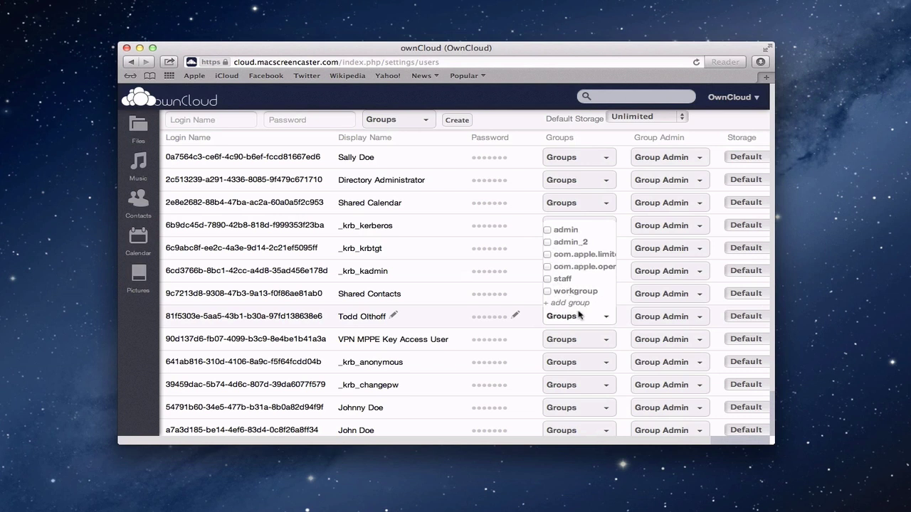
click(700, 319)
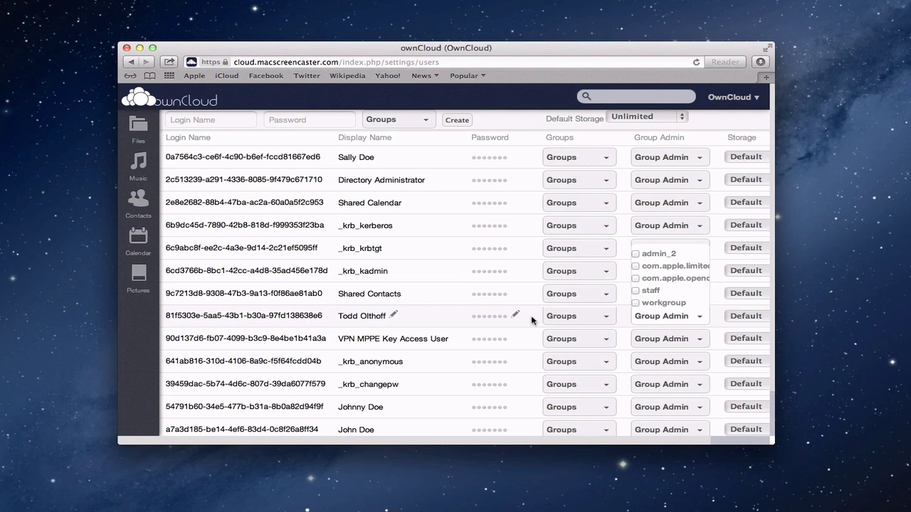
click(752, 102)
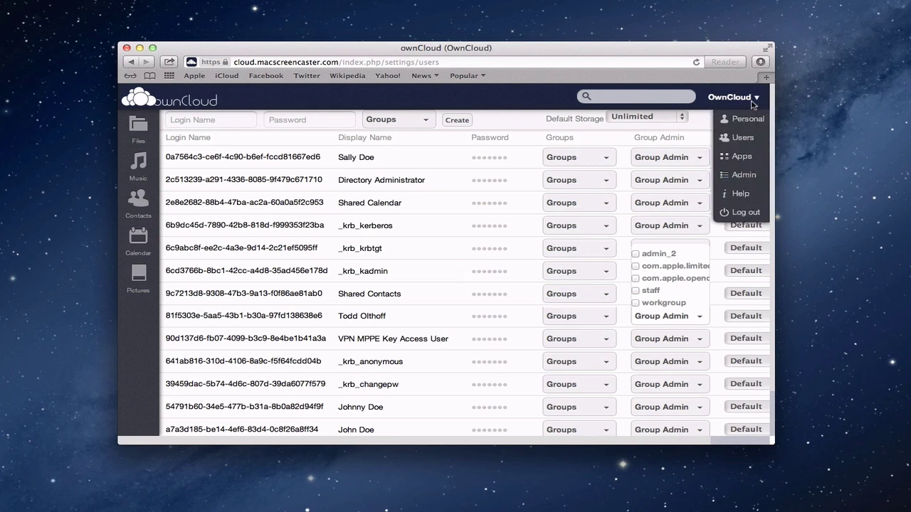
click(752, 103)
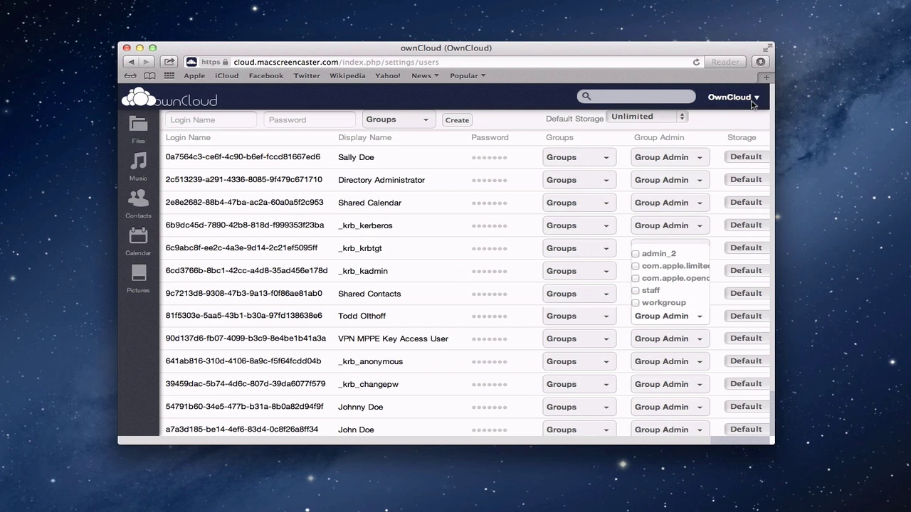